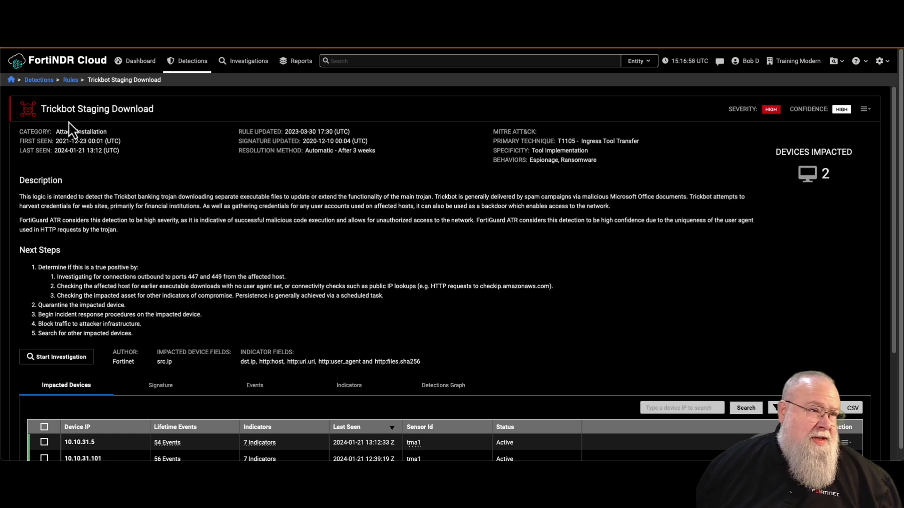
- Review the Trickbot Staging Download rule's description, next steps and impacted devices, and view its signature query
scroll(124, 129, "down", 1)
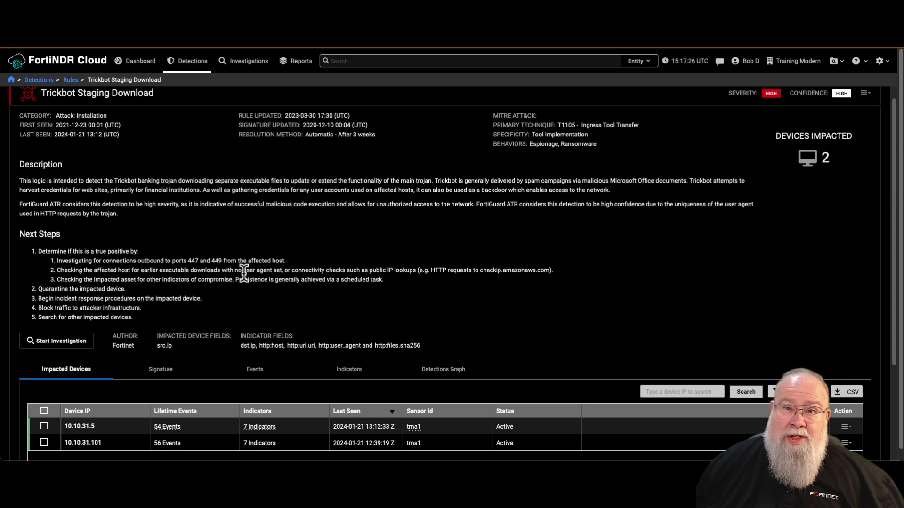
scroll(244, 273, "down", 1)
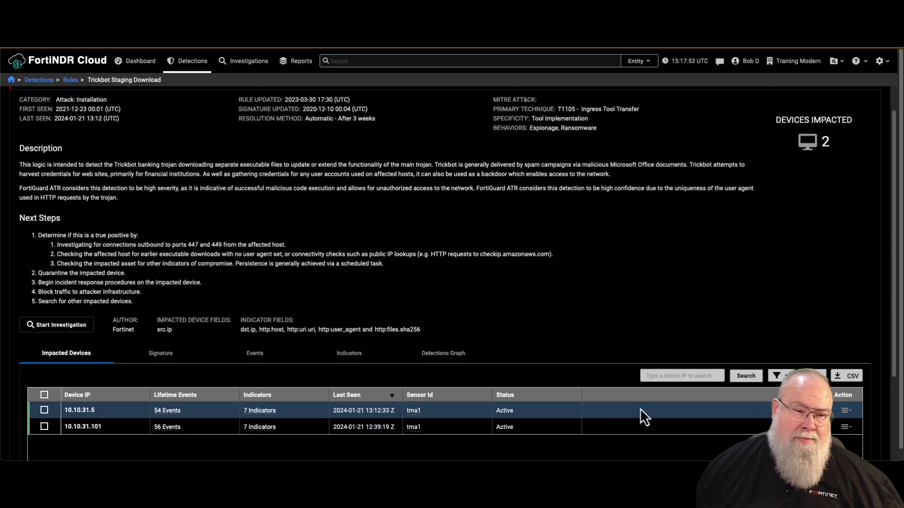
left_click(167, 358)
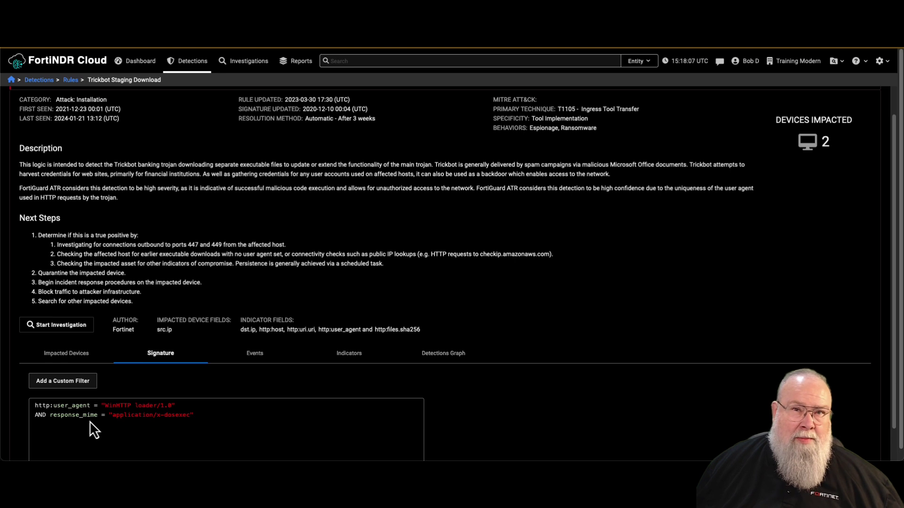
- Examine the rule's events and compare their response MIME type and user agent with the signature query
left_click(252, 356)
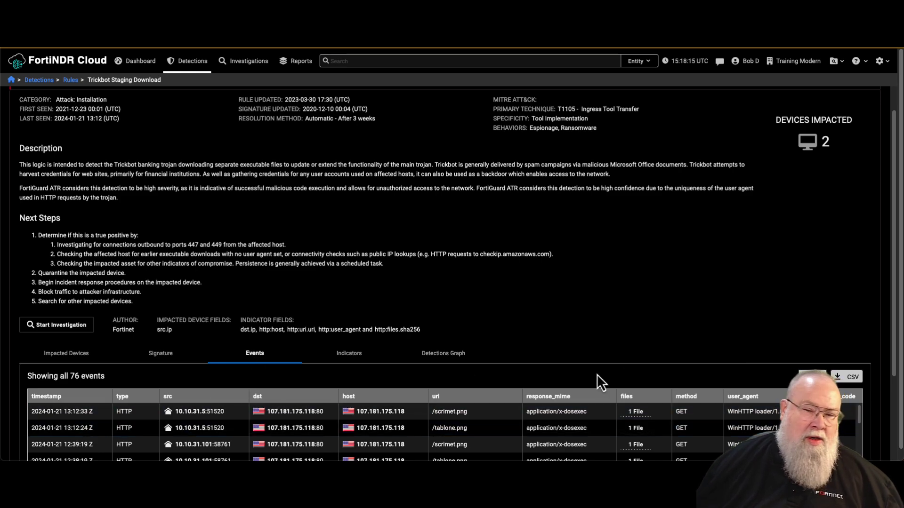
scroll(824, 303, "down", 2)
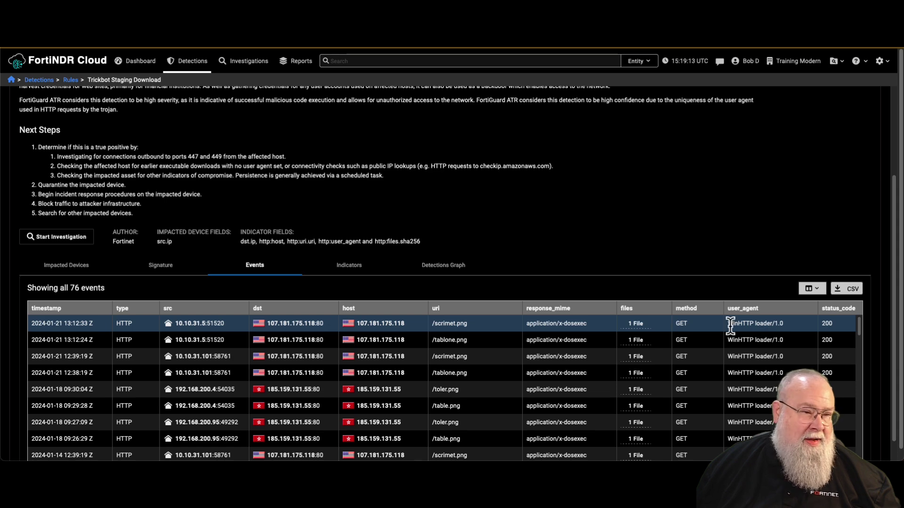
left_click(173, 268)
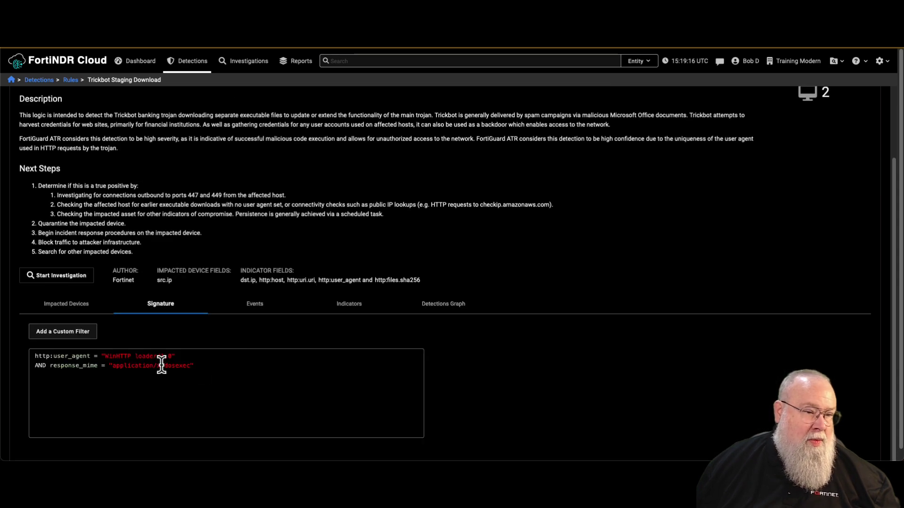
left_click(261, 306)
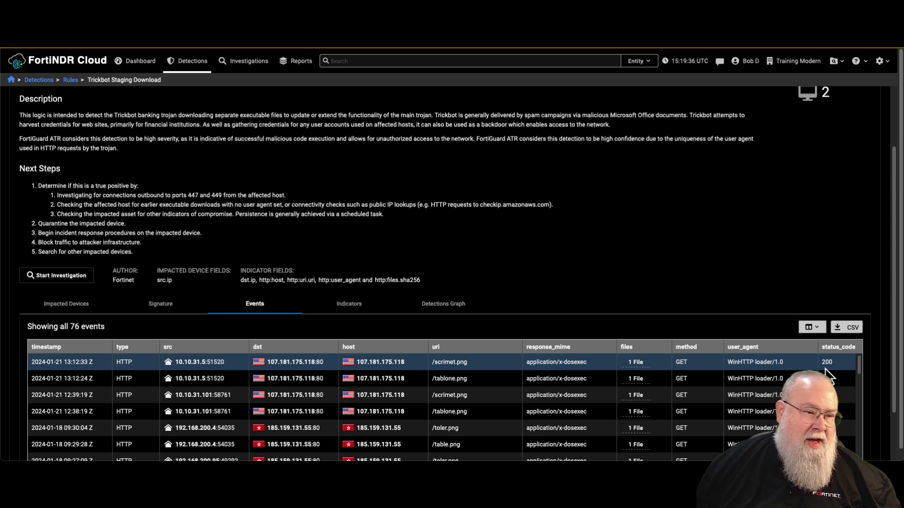
- Open the entity details for source device 10.10.31.5 and filter its results to the single day 2024-01-21
left_click(195, 364)
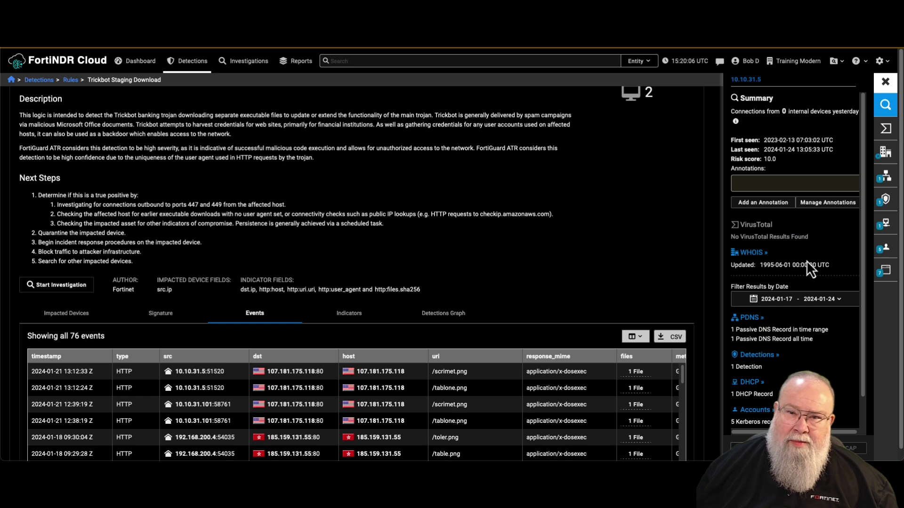
left_click(816, 311)
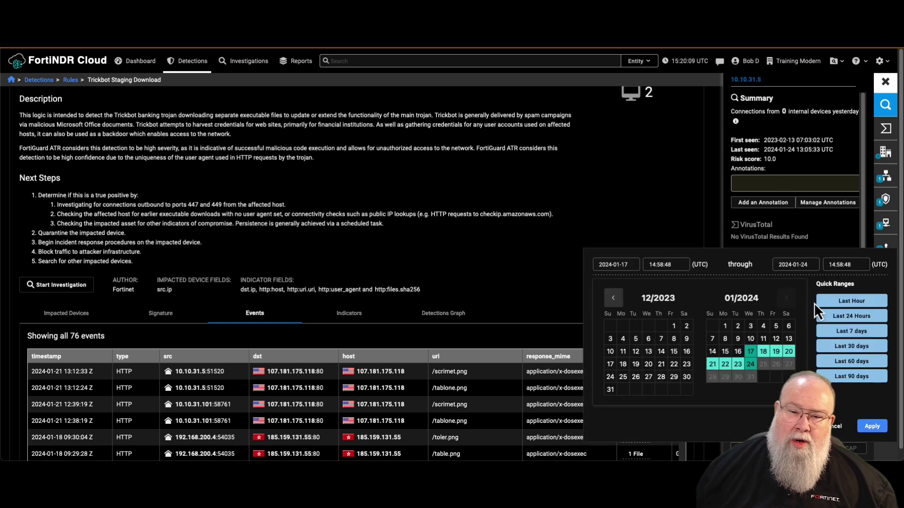
left_click(713, 365)
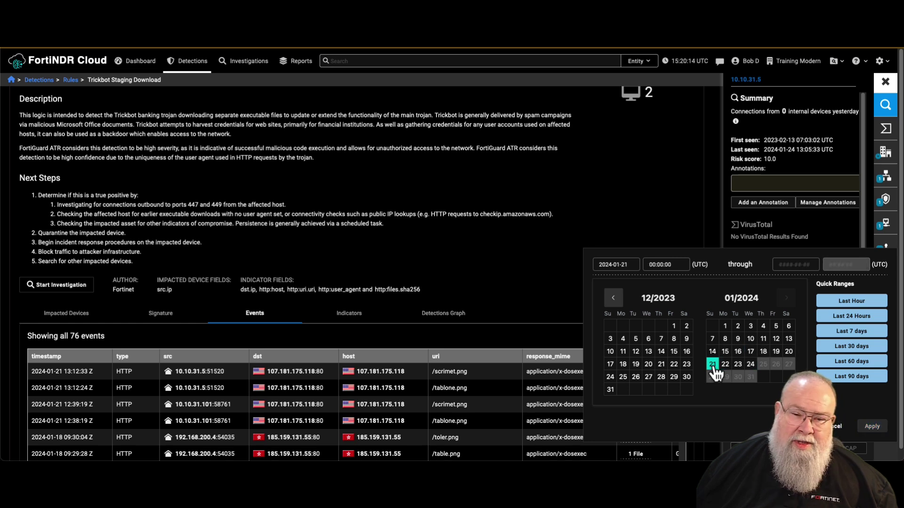
left_click(838, 377)
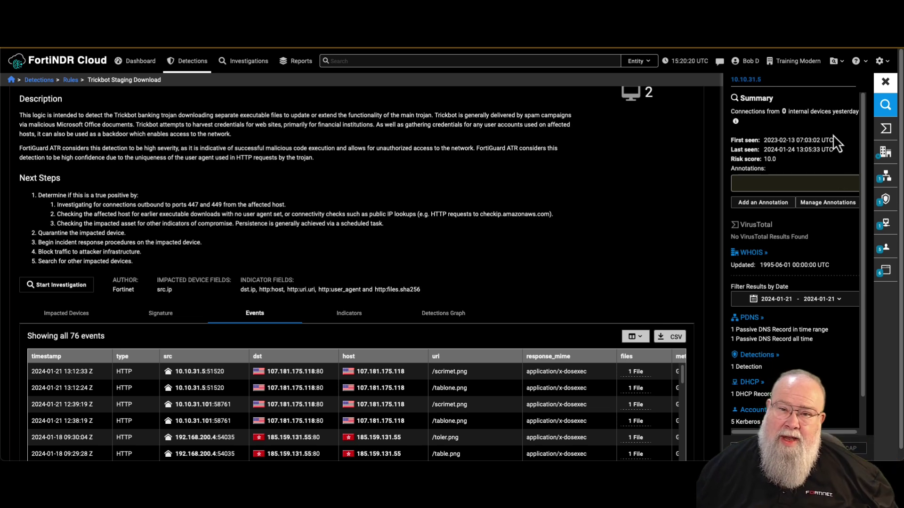
- Check the passive DNS, detection and DHCP records of device 10.10.31.5
left_click(887, 179)
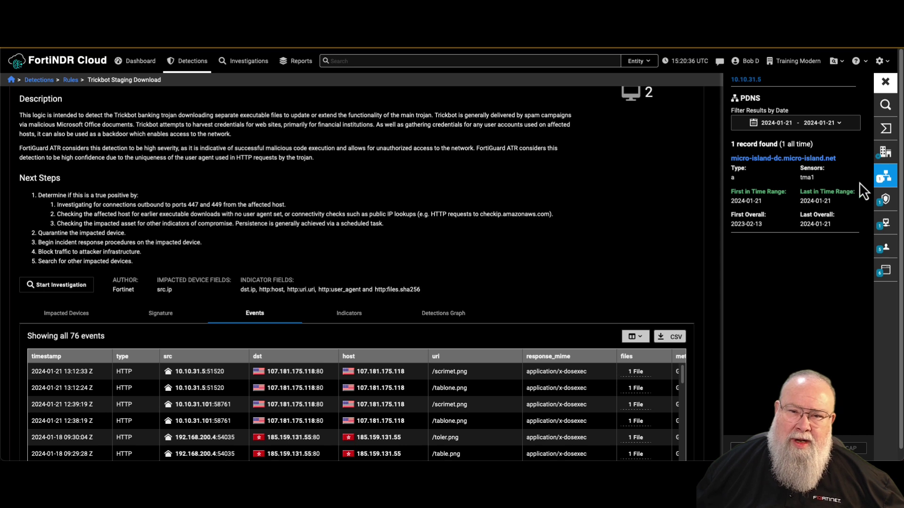
left_click(885, 207)
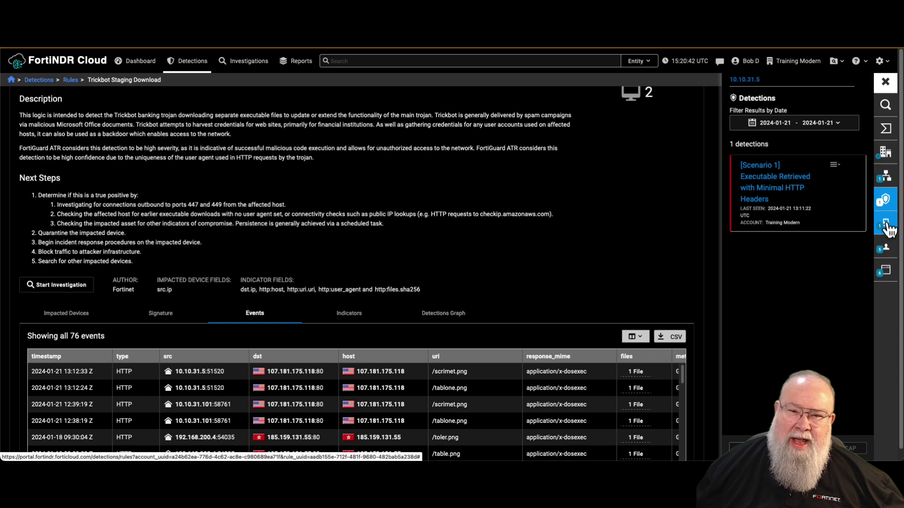
left_click(887, 225)
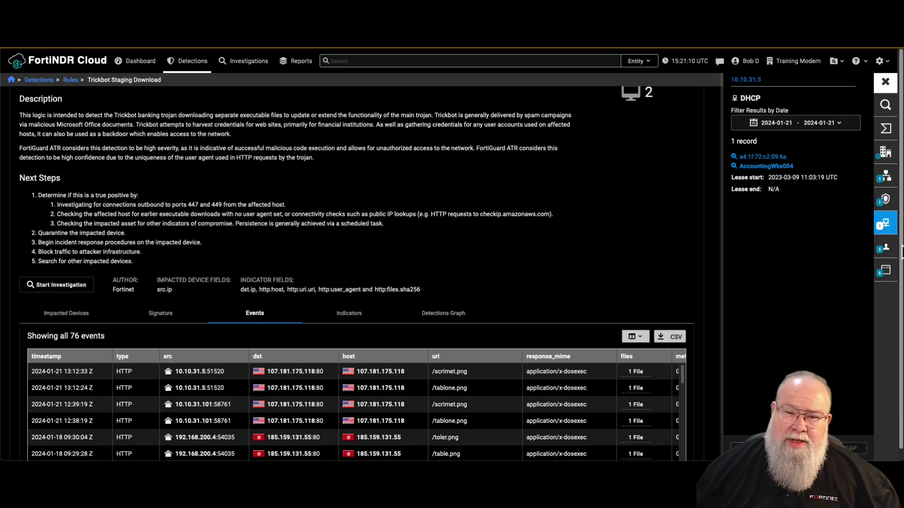
- Examine the Kerberos account records for 10.10.31.5, including each account's service and first and last seen dates
left_click(885, 249)
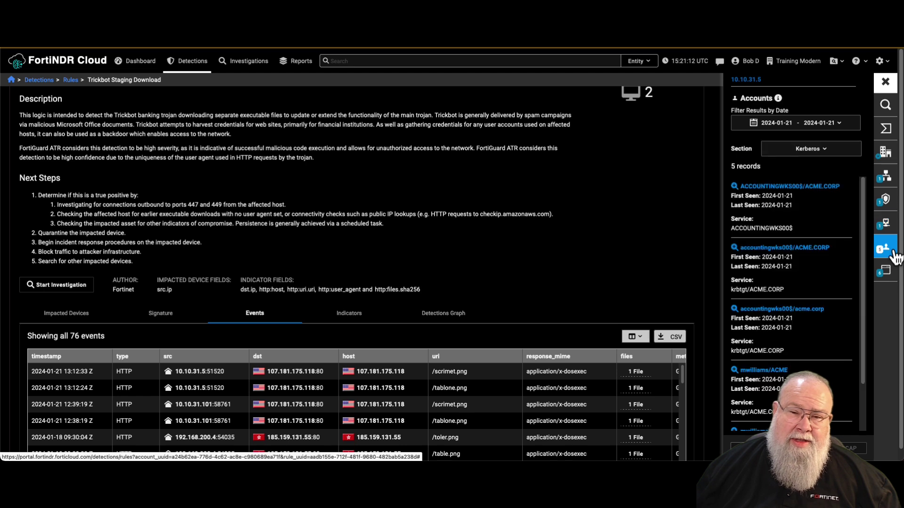
left_click(832, 162)
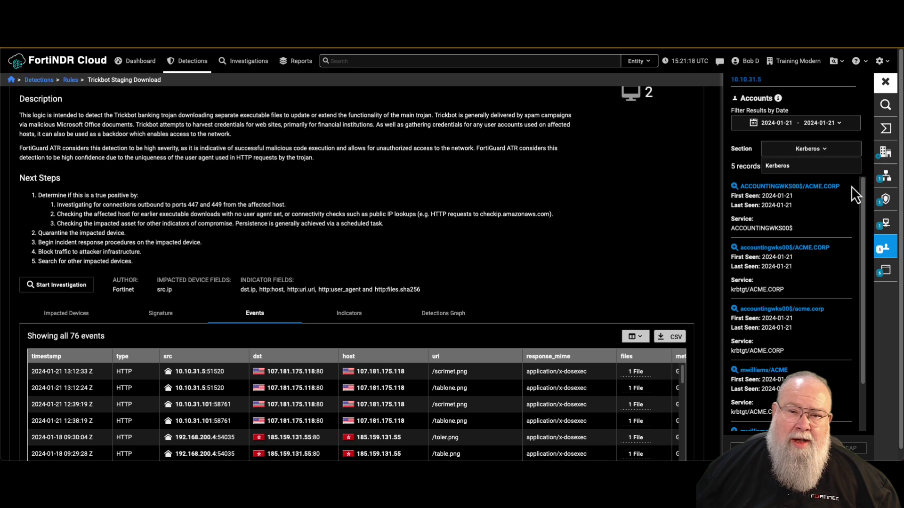
left_click(849, 199)
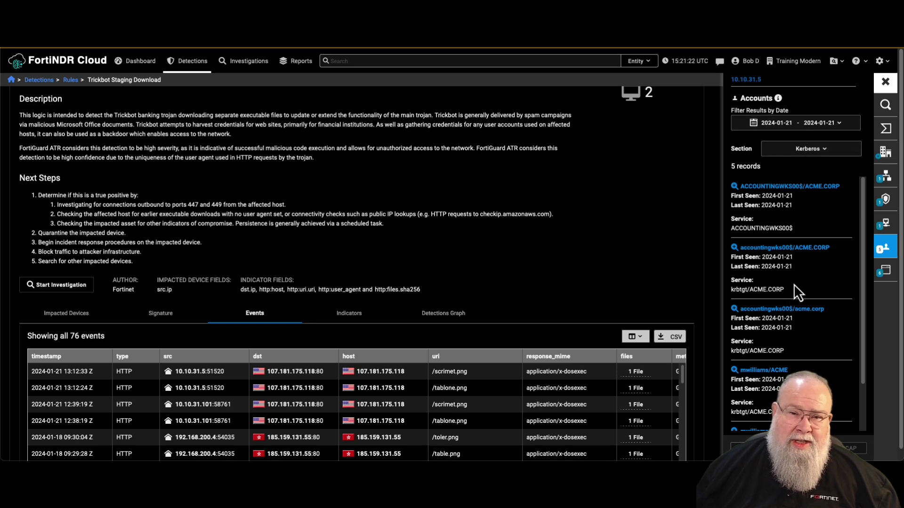
scroll(776, 210, "down", 1)
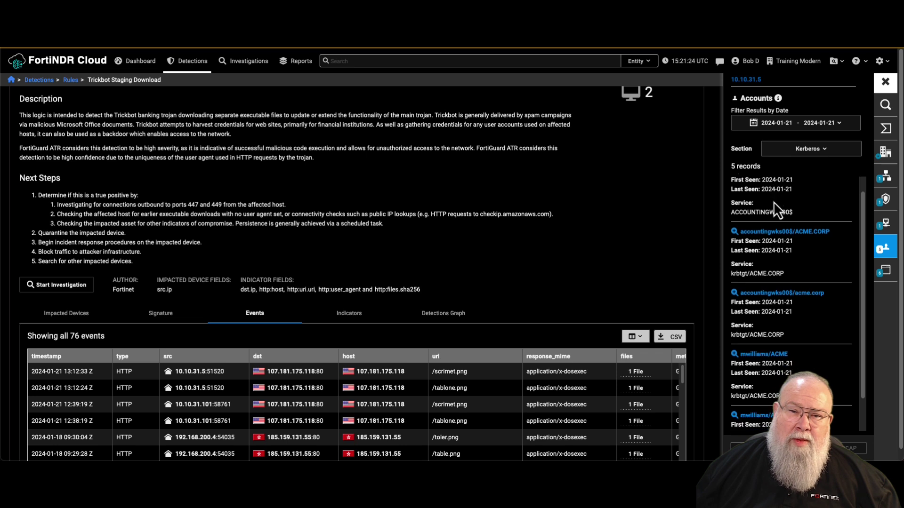
scroll(776, 210, "up", 1)
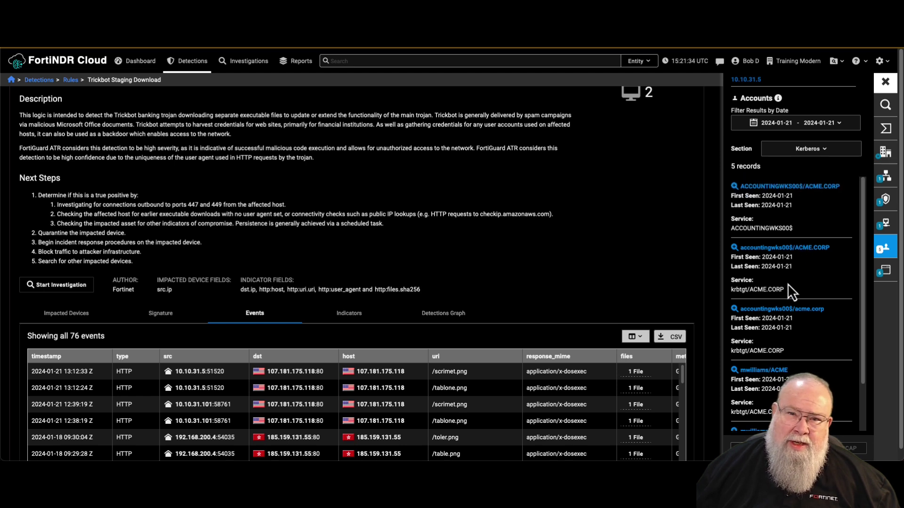
scroll(787, 284, "down", 1)
scroll(788, 285, "up", 1)
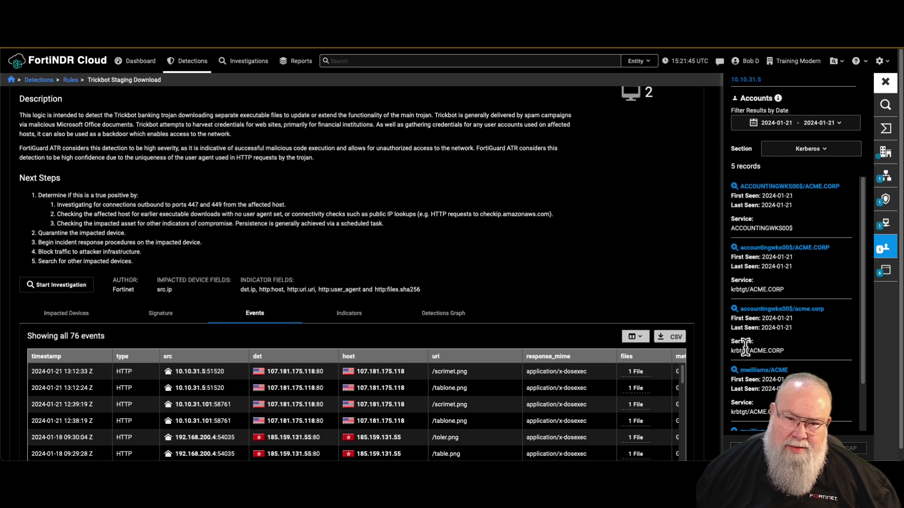
scroll(749, 381, "down", 1)
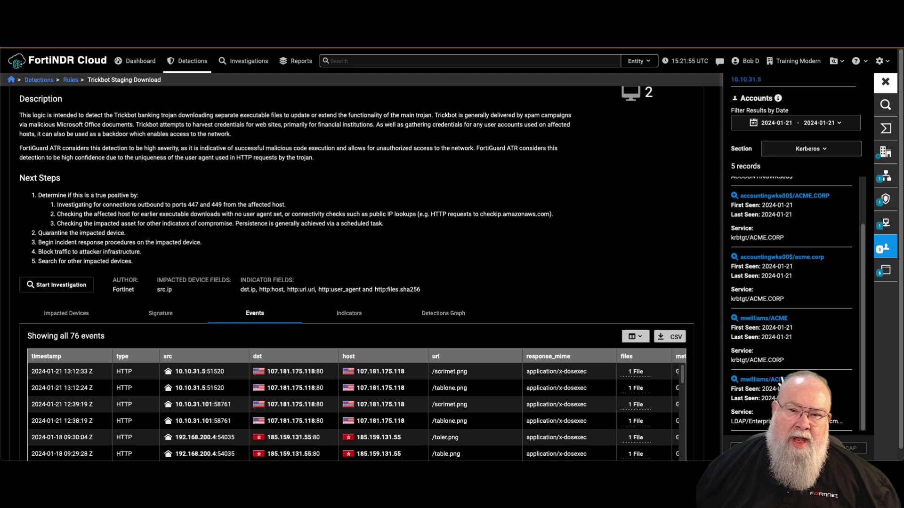
scroll(777, 343, "down", 1)
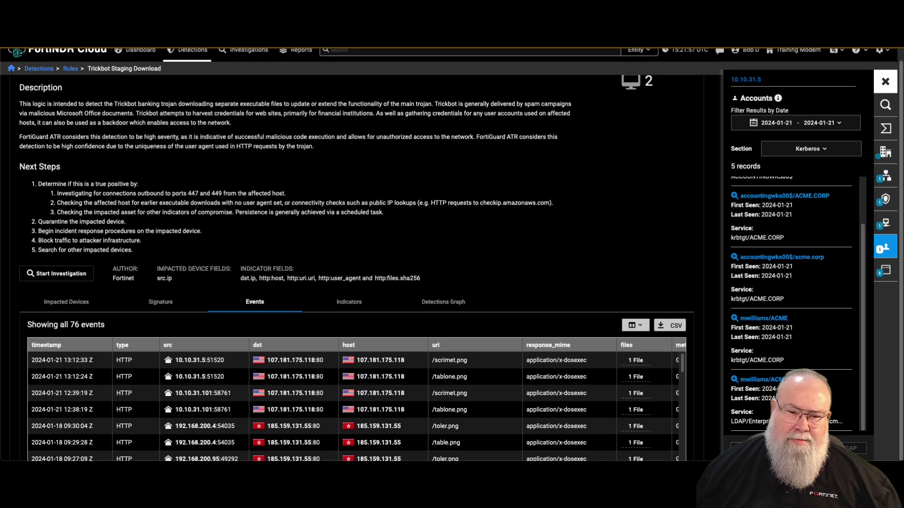
scroll(800, 297, "up", 2)
scroll(822, 257, "up", 1)
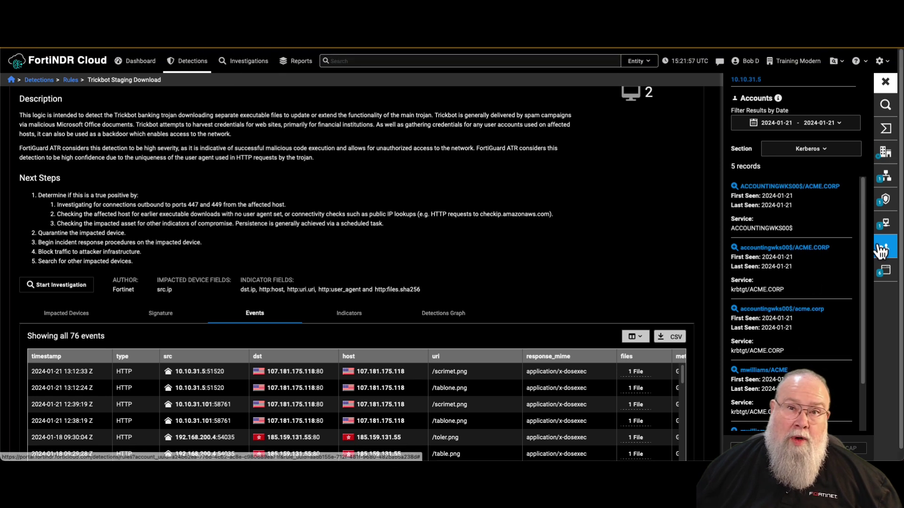
- Review the software records for 10.10.31.5, checking the names and versions for suspicious user agents
left_click(887, 276)
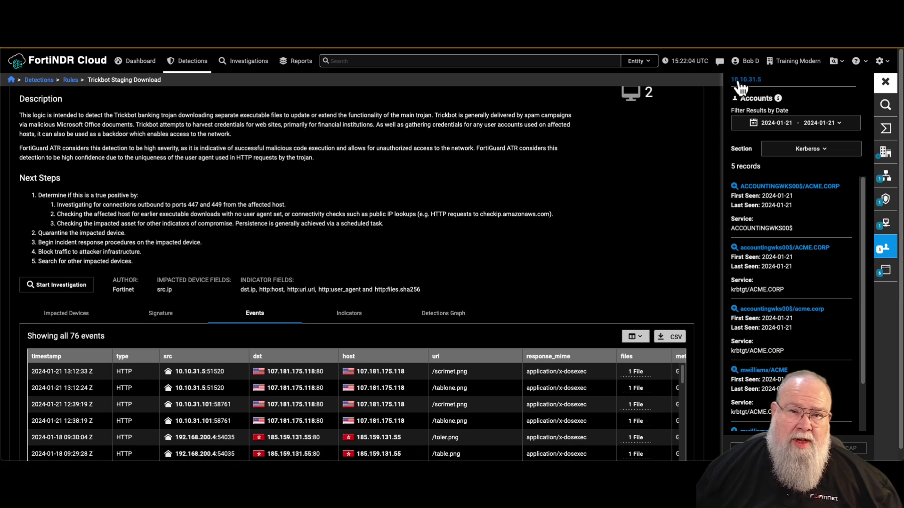
left_click(886, 271)
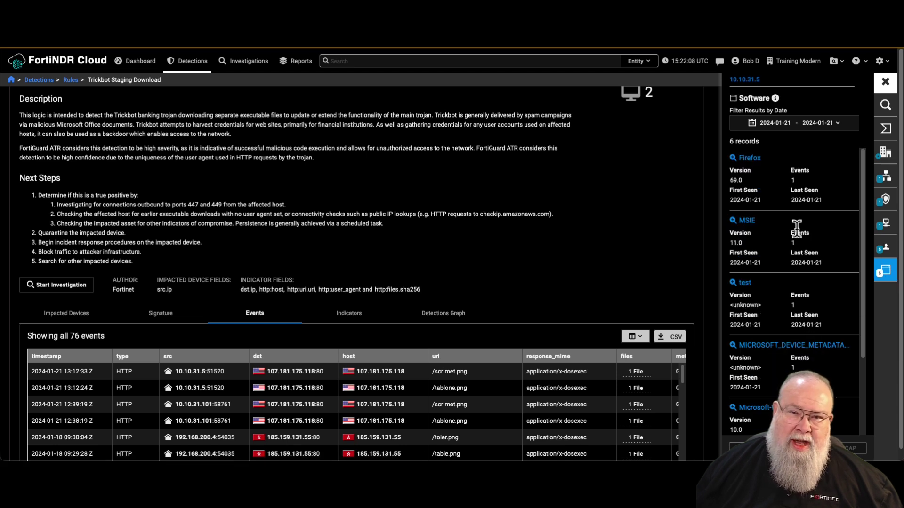
scroll(799, 231, "down", 1)
scroll(795, 310, "down", 1)
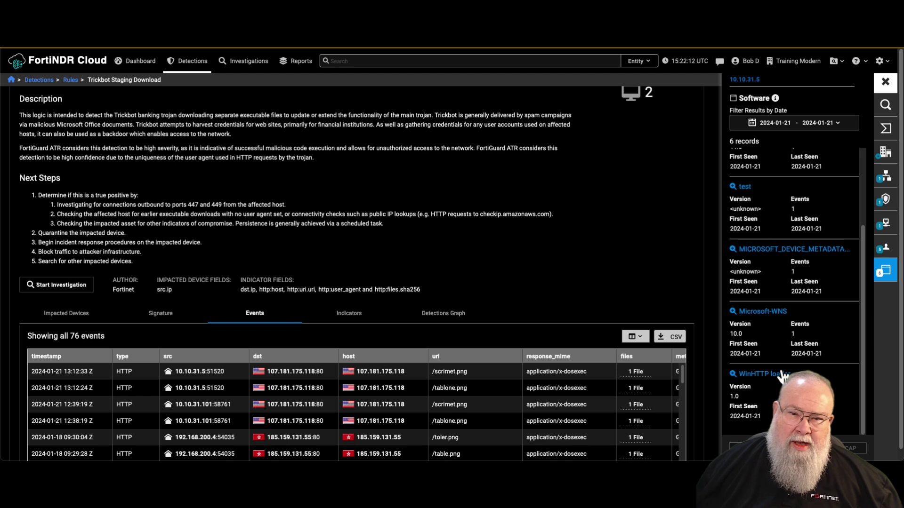
scroll(765, 251, "up", 2)
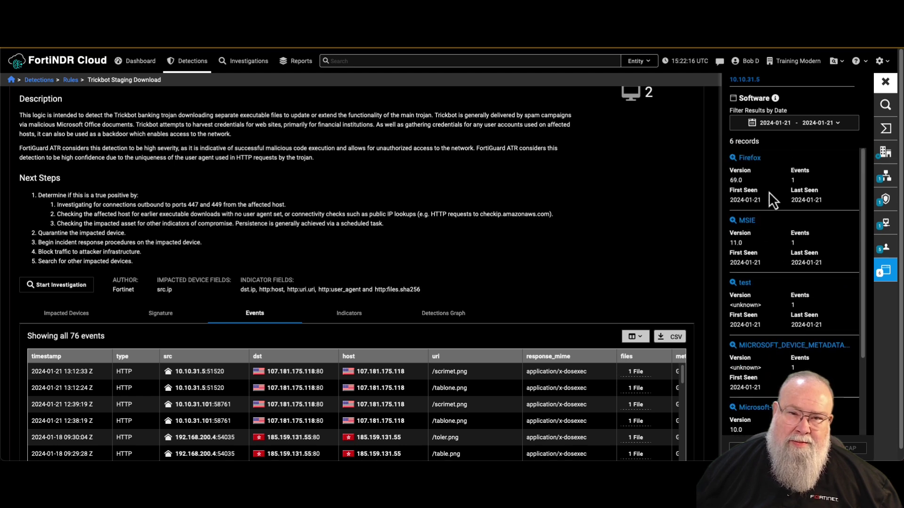
scroll(793, 323, "down", 2)
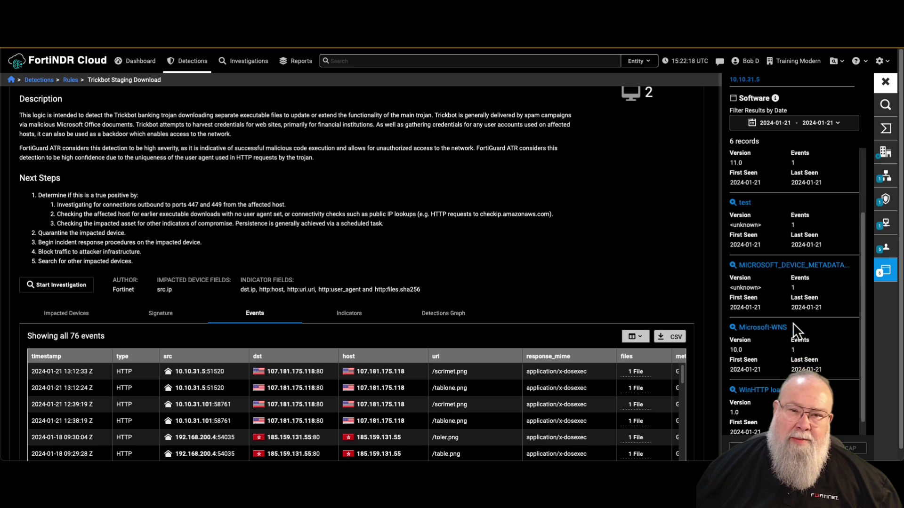
scroll(810, 241, "up", 2)
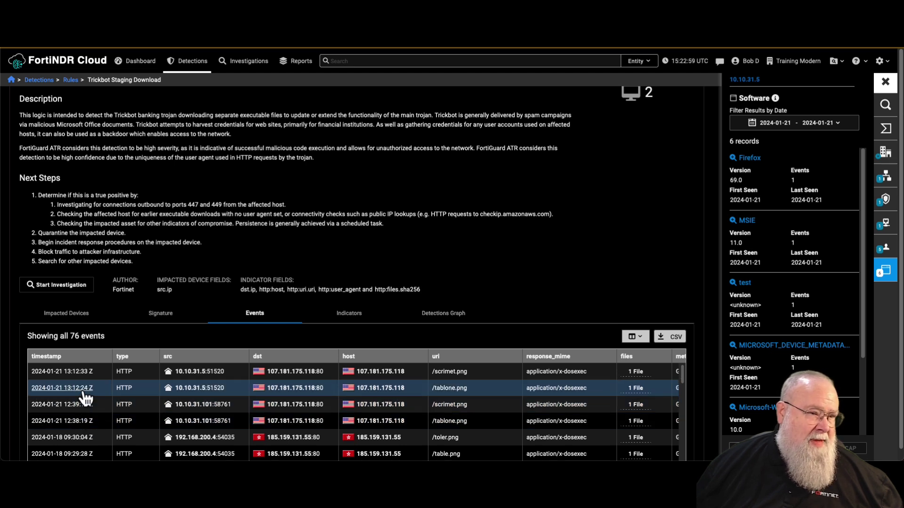
- Open the entity details for the second source device, 10.10.31.101, and review its full list of software records
left_click(202, 405)
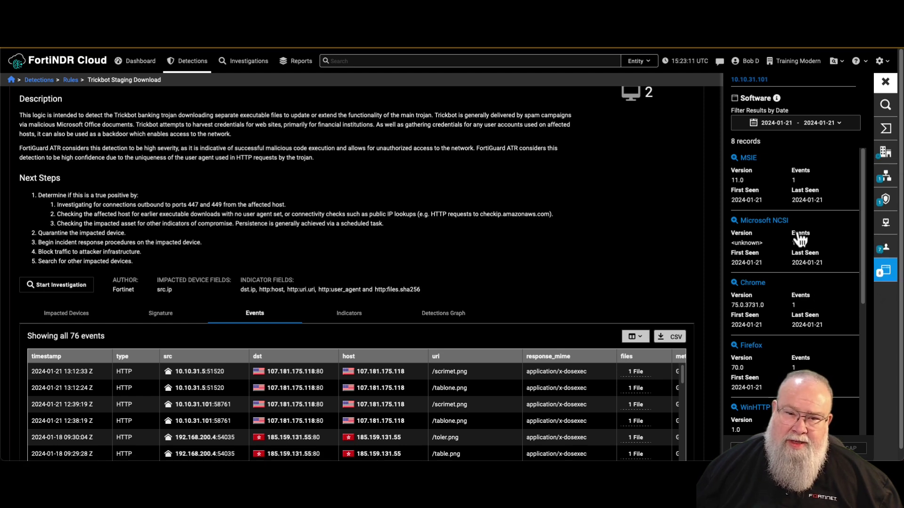
scroll(804, 367, "down", 2)
scroll(804, 368, "down", 3)
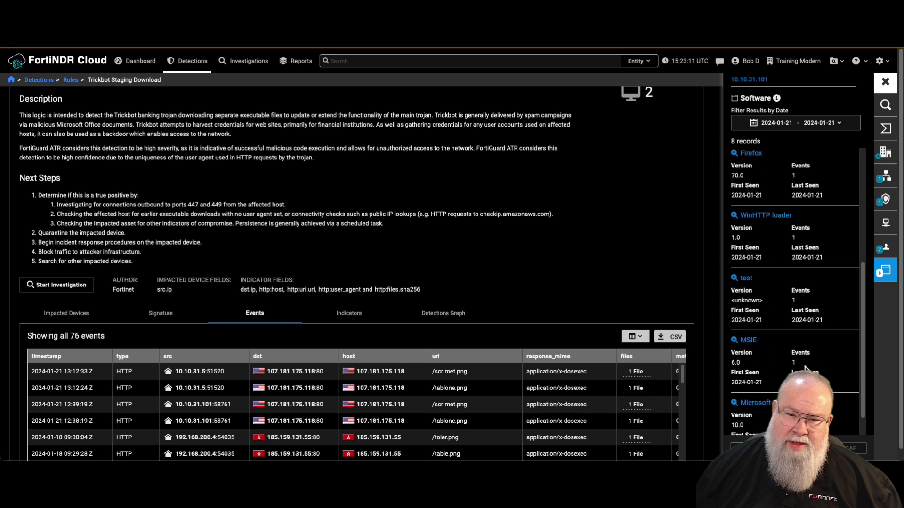
scroll(805, 368, "down", 1)
scroll(805, 368, "up", 6)
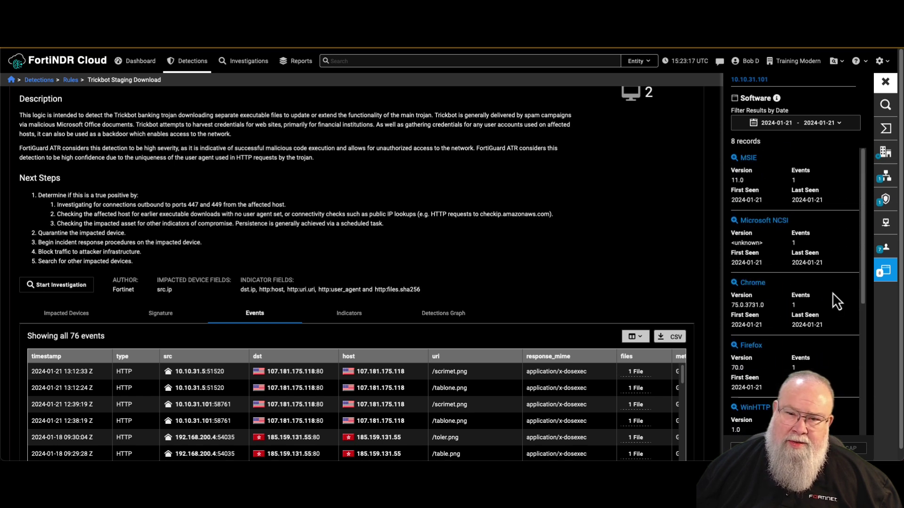
scroll(786, 333, "down", 2)
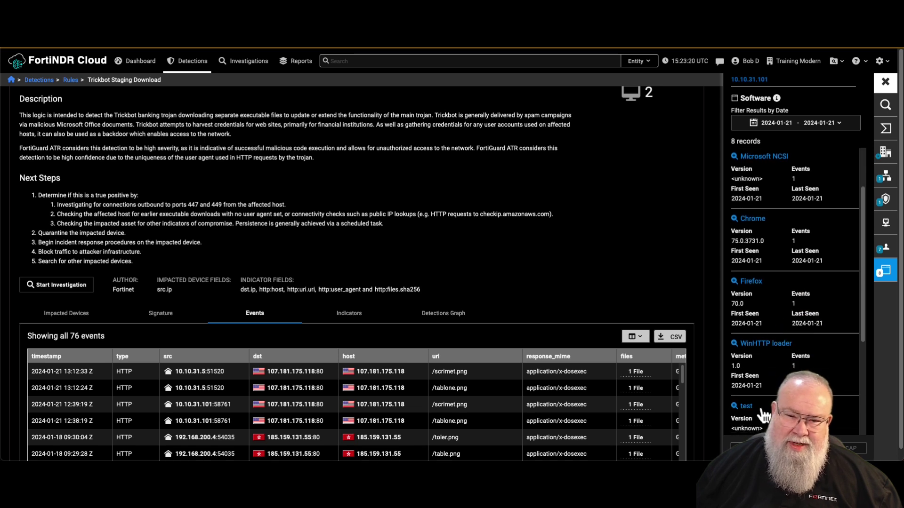
scroll(755, 391, "down", 4)
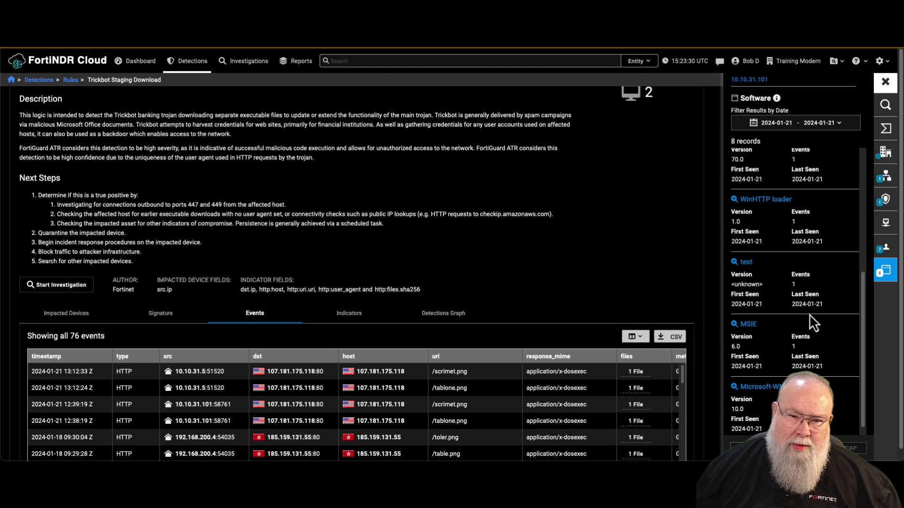
scroll(809, 315, "up", 2)
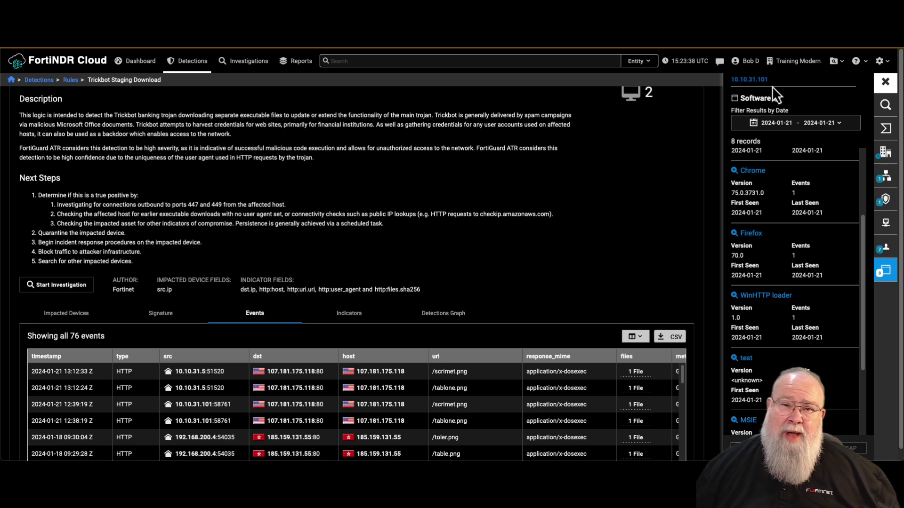
- Examine the Kerberos account records for 10.10.31.101, comparing the account names, domains, services and first and last seen dates
left_click(888, 257)
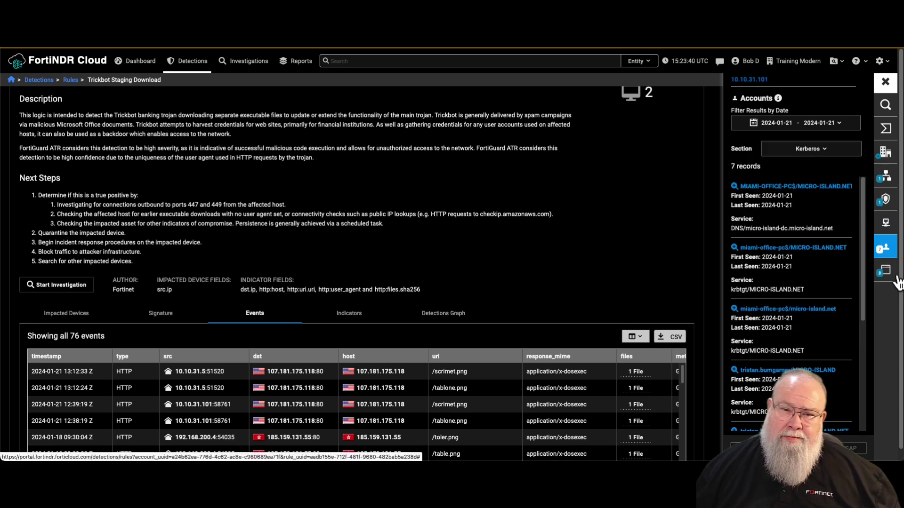
scroll(801, 301, "down", 1)
scroll(830, 291, "down", 3)
scroll(829, 290, "up", 1)
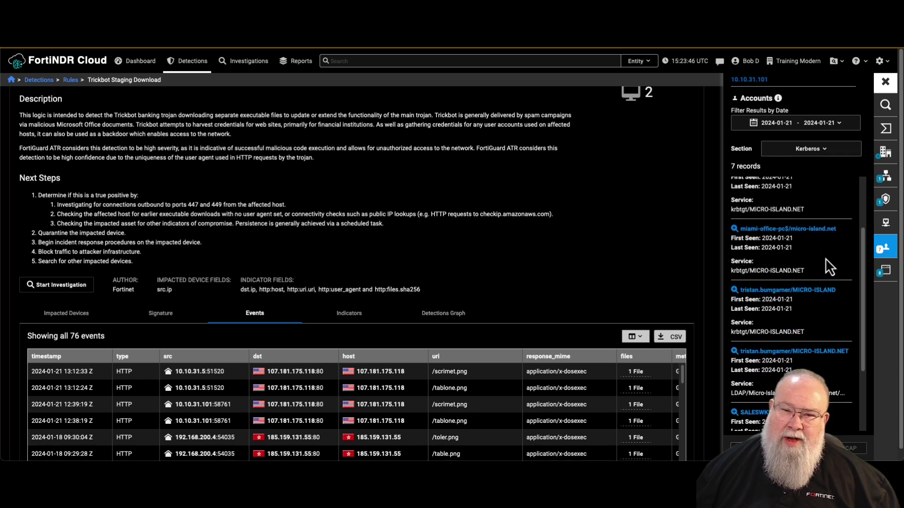
scroll(791, 240, "up", 1)
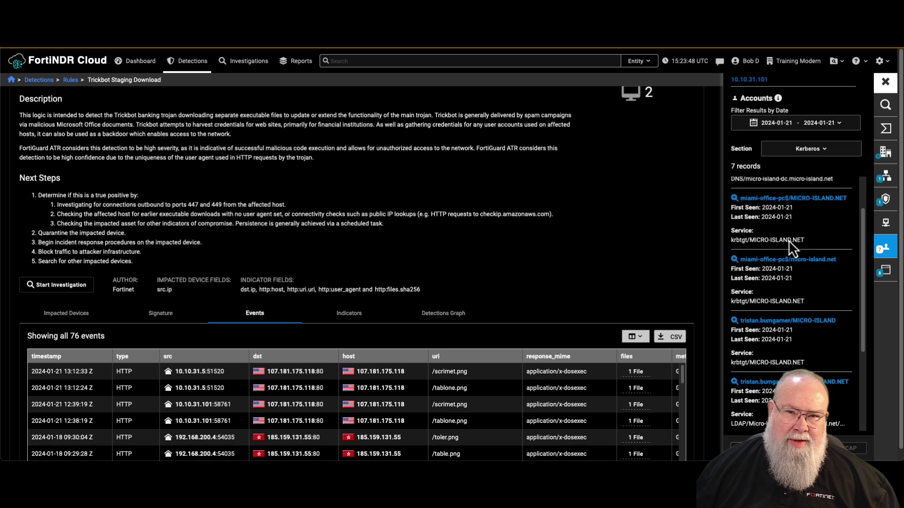
scroll(800, 282, "down", 2)
scroll(803, 295, "down", 1)
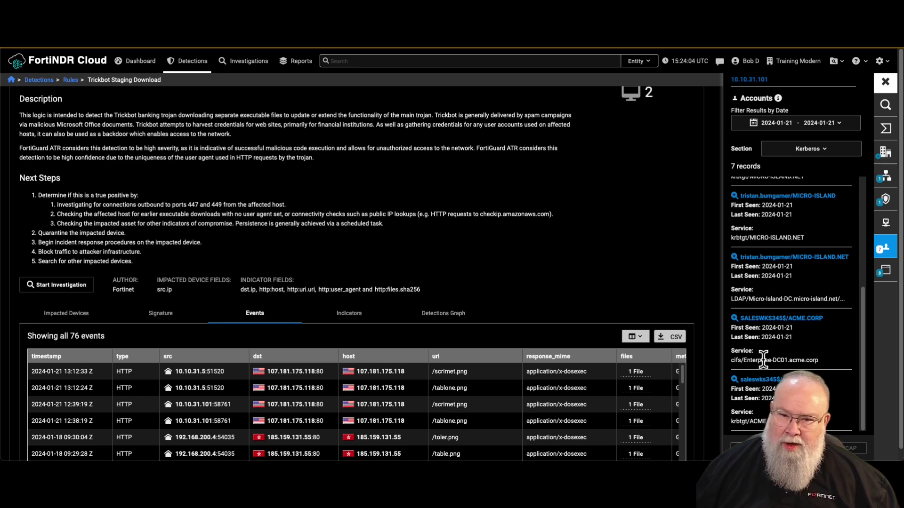
scroll(780, 290, "up", 1)
scroll(780, 289, "up", 3)
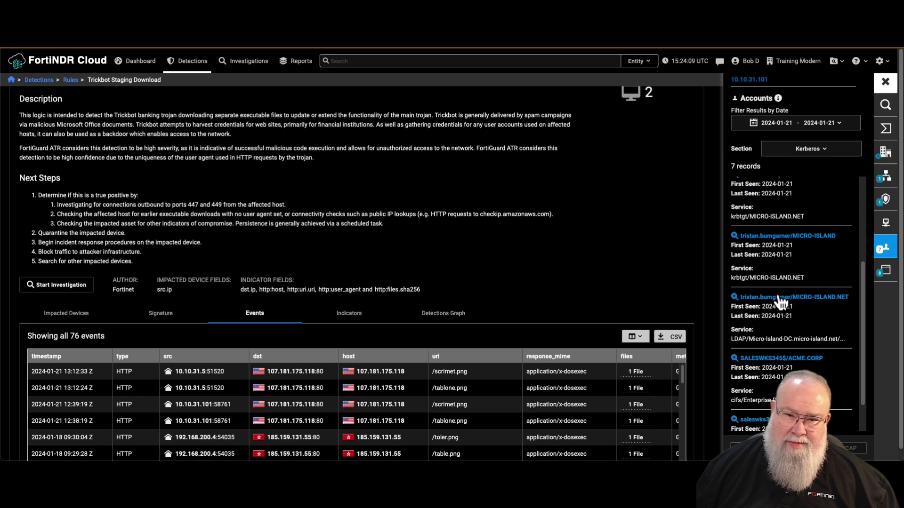
scroll(790, 258, "up", 2)
scroll(797, 245, "up", 5)
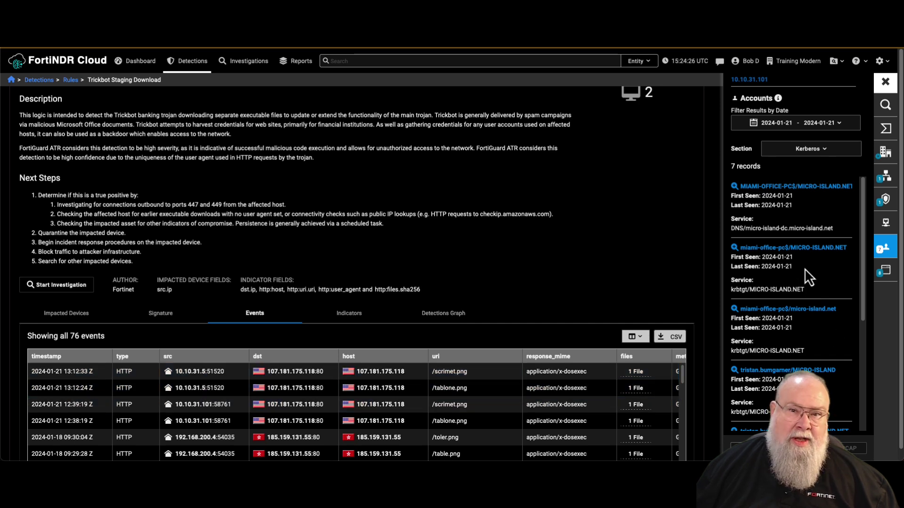
scroll(808, 324, "down", 3)
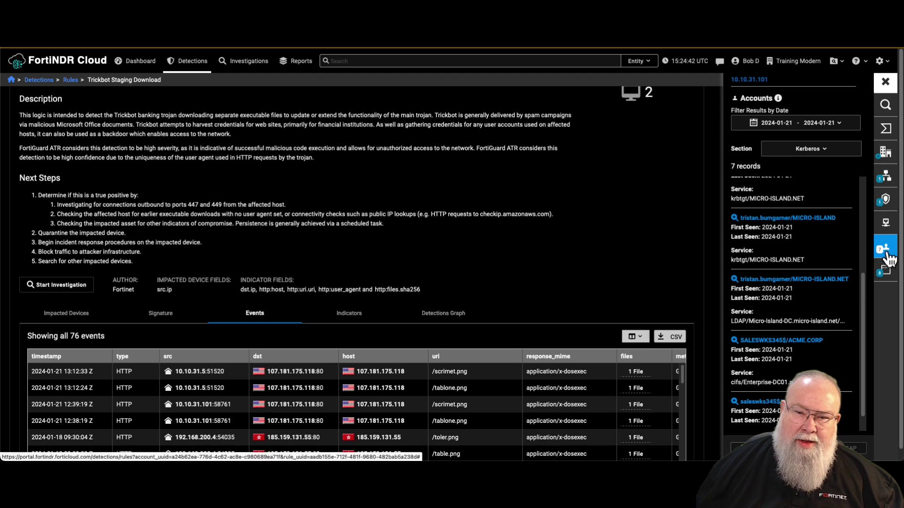
- Check the passive DNS record of 10.10.31.101, including its hostname and date range, and close the entity details
left_click(887, 177)
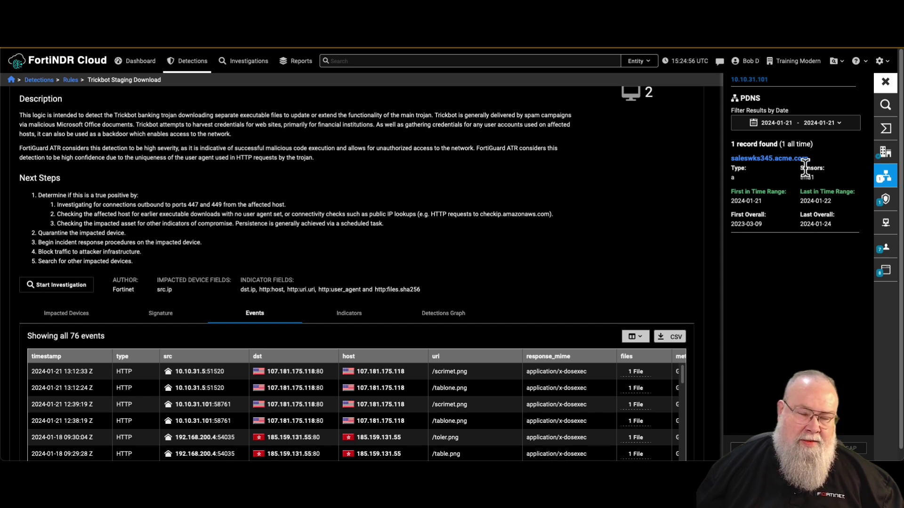
left_click(885, 85)
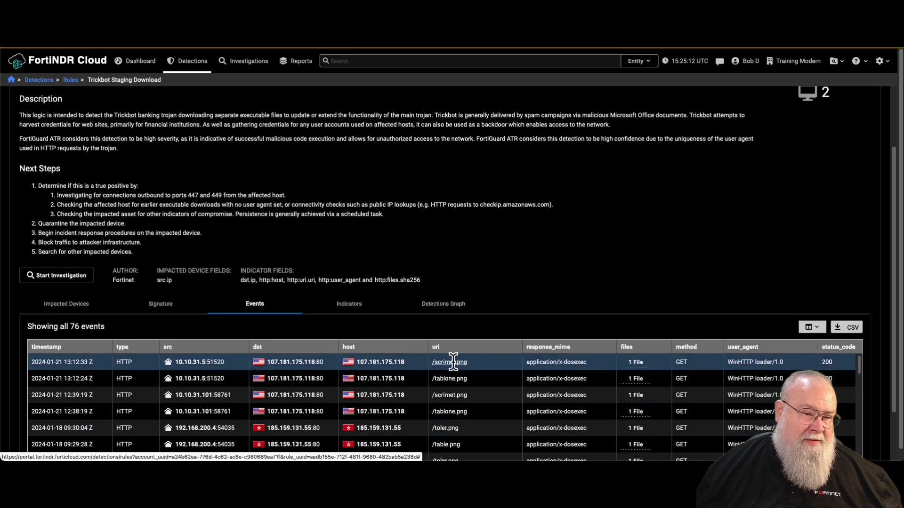
- Open the entity details for destination 107.181.175.118 and review its summary and passive DNS results
left_click(294, 362)
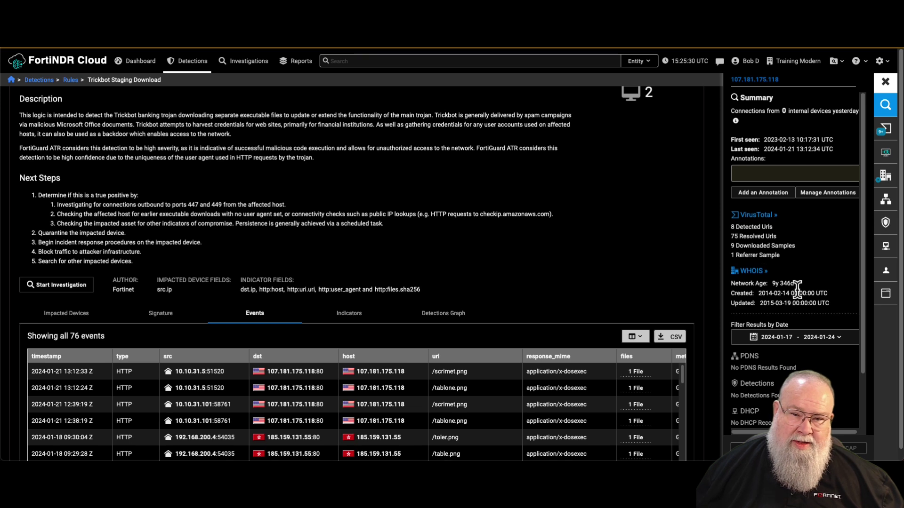
scroll(800, 292, "down", 2)
scroll(819, 301, "down", 1)
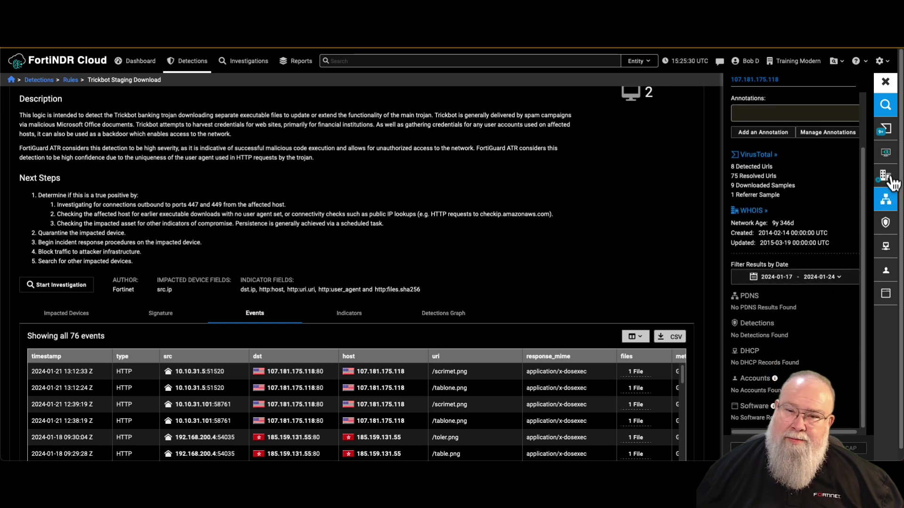
scroll(886, 218, "down", 1)
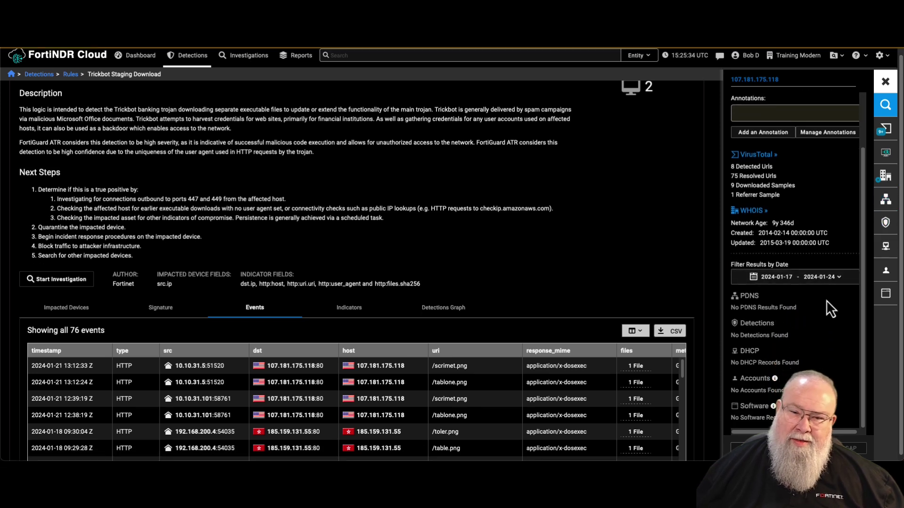
left_click(886, 200)
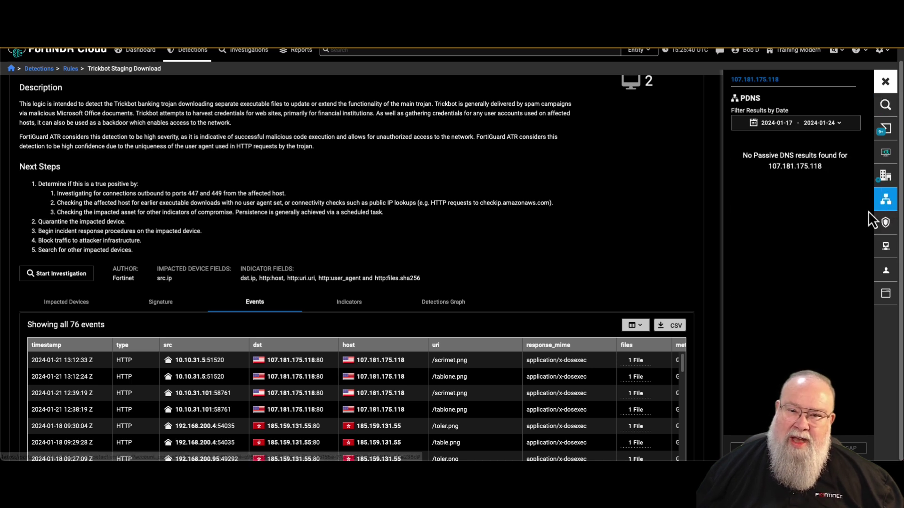
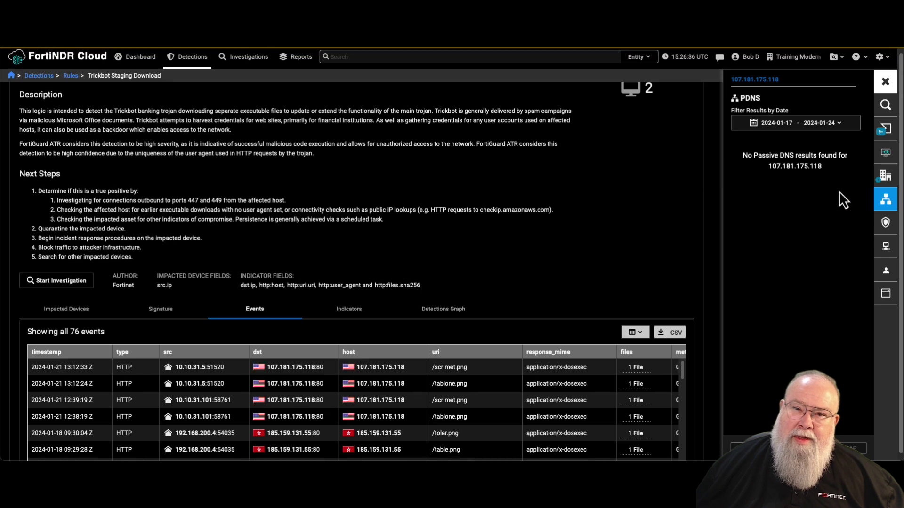
- Review the WHOIS network and contact information for 107.181.175.118, including the contact e-mail domain, and close the entity details
left_click(886, 178)
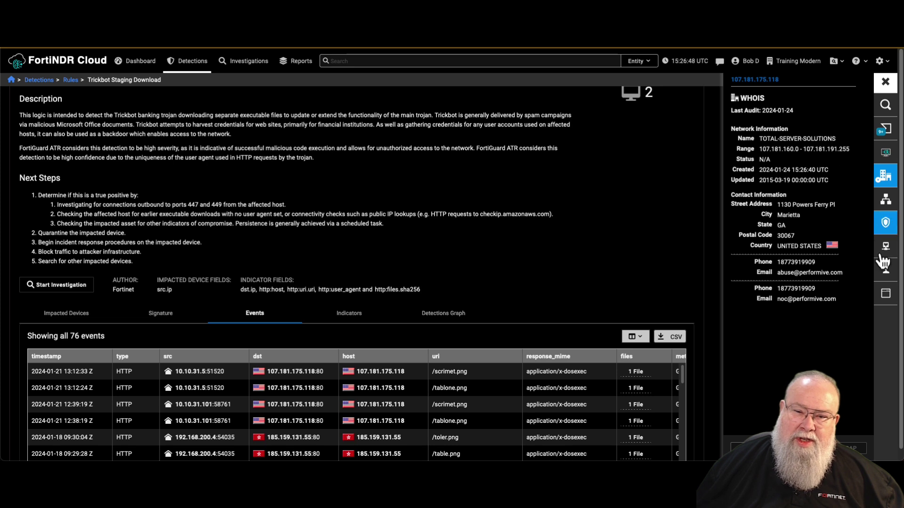
left_click_drag(844, 303, 795, 302)
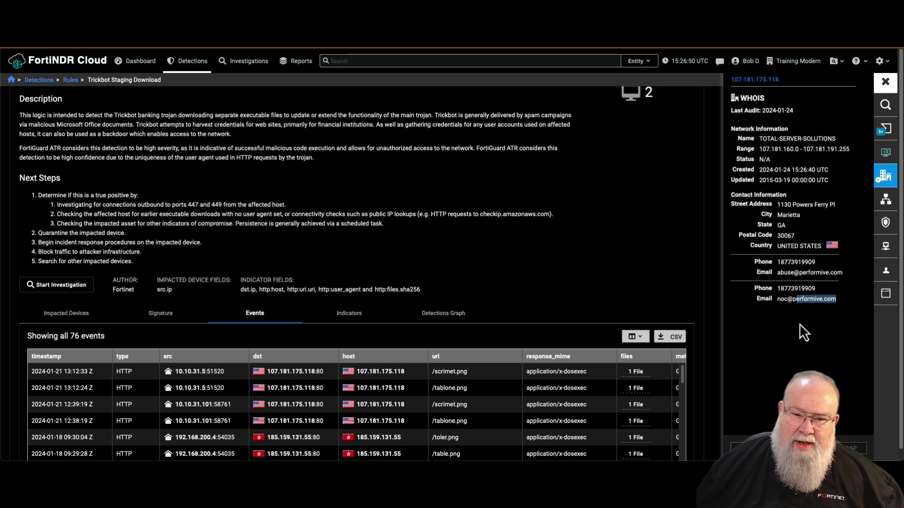
left_click(799, 323)
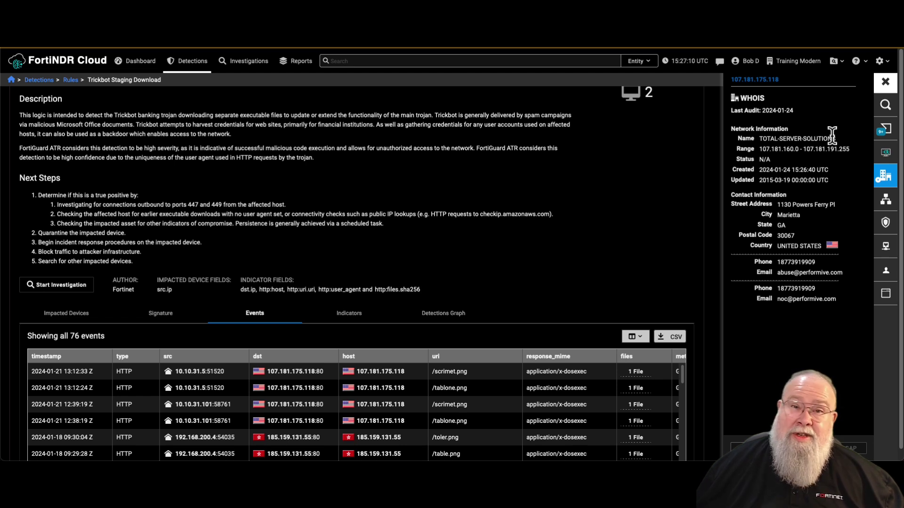
left_click(886, 84)
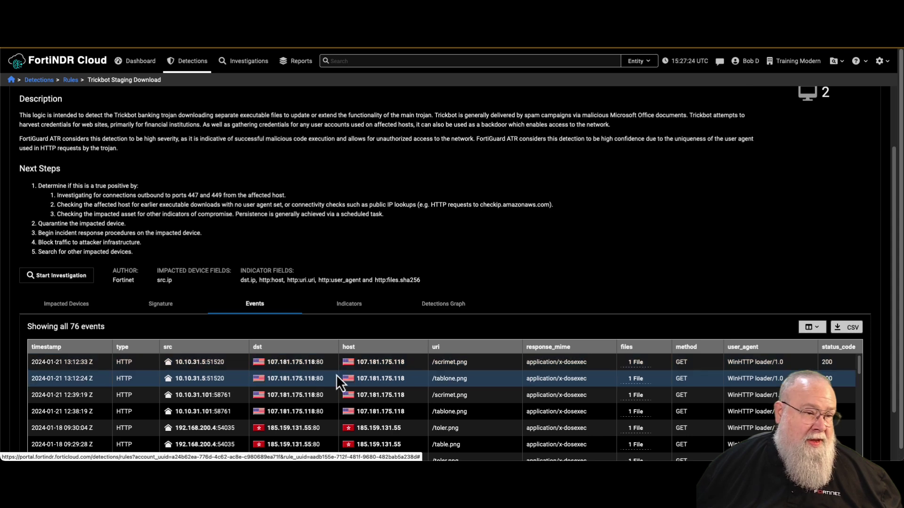
- View the file hashes of the newest /scrimet.png event, inspect the SHA256 entity summary, and close it
left_click(630, 362)
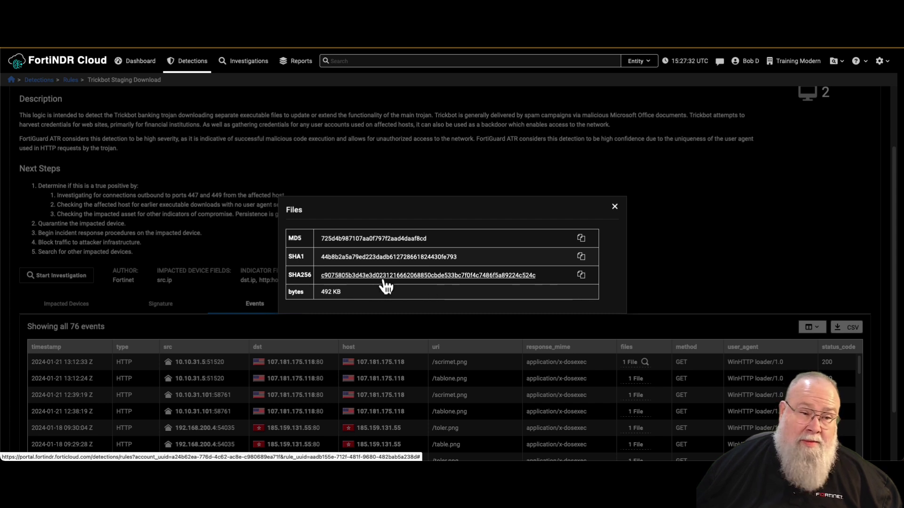
left_click(352, 276)
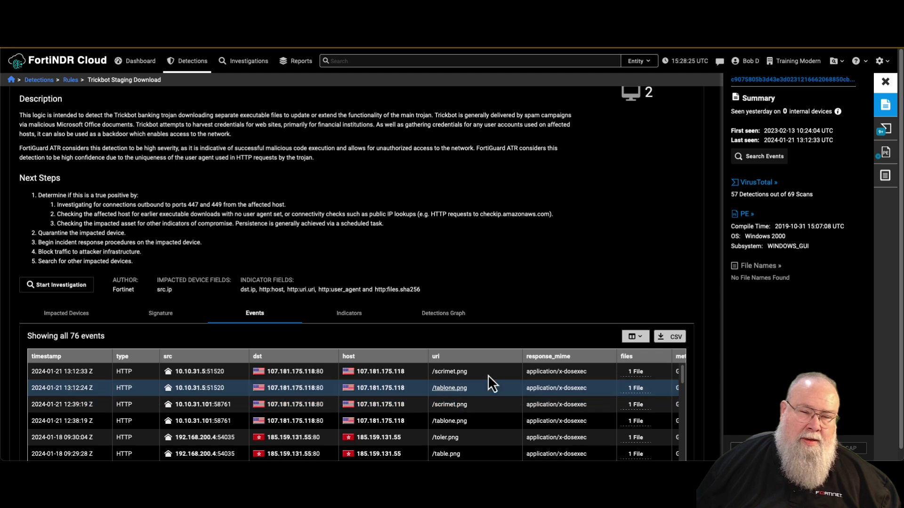
left_click(885, 82)
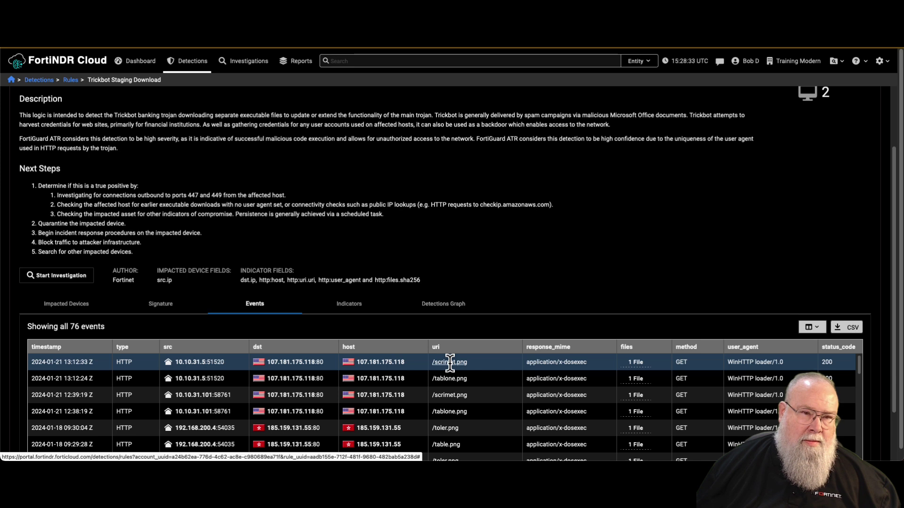
- View the entity summary for host 107.181.175.118 from the newest /scrimet.png event and close it
right_click(508, 231)
key("Escape")
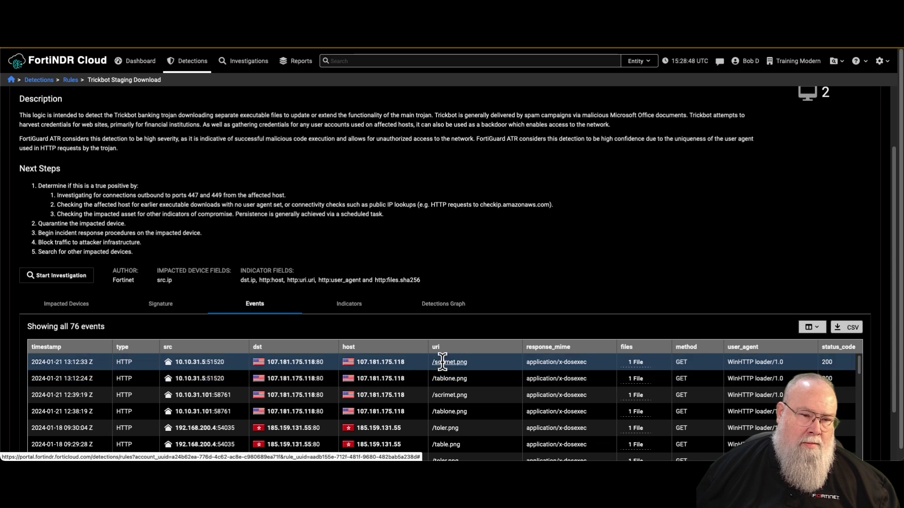
left_click(385, 363)
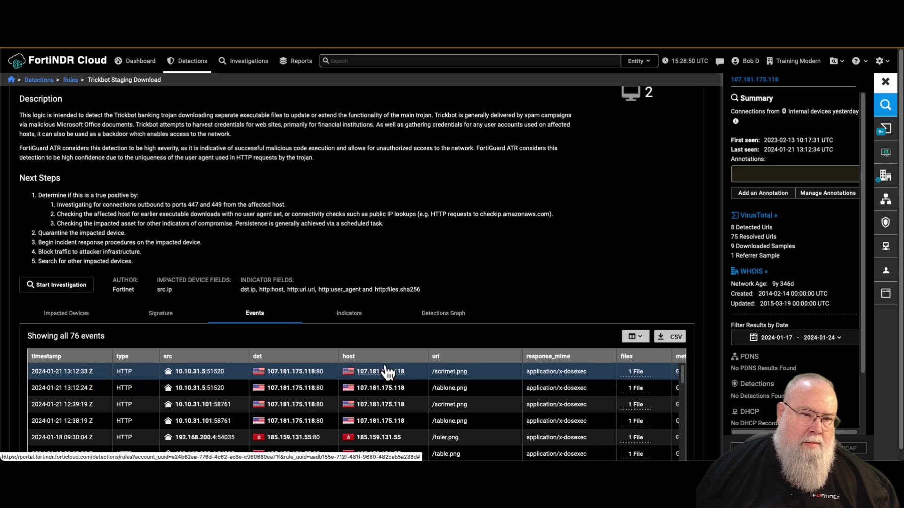
left_click(885, 83)
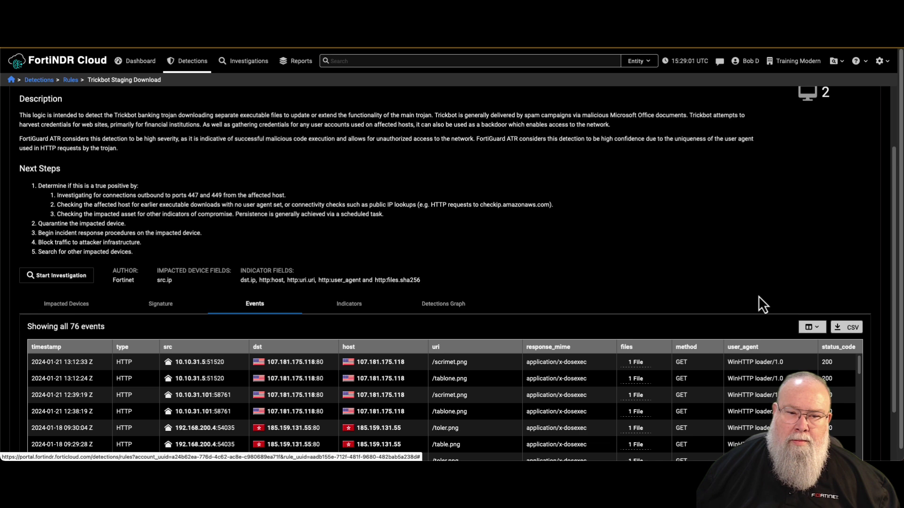
- Reopen the SHA256 summary of the /scrimet.png file to check its VirusTotal and PE information, and close it
left_click(621, 356)
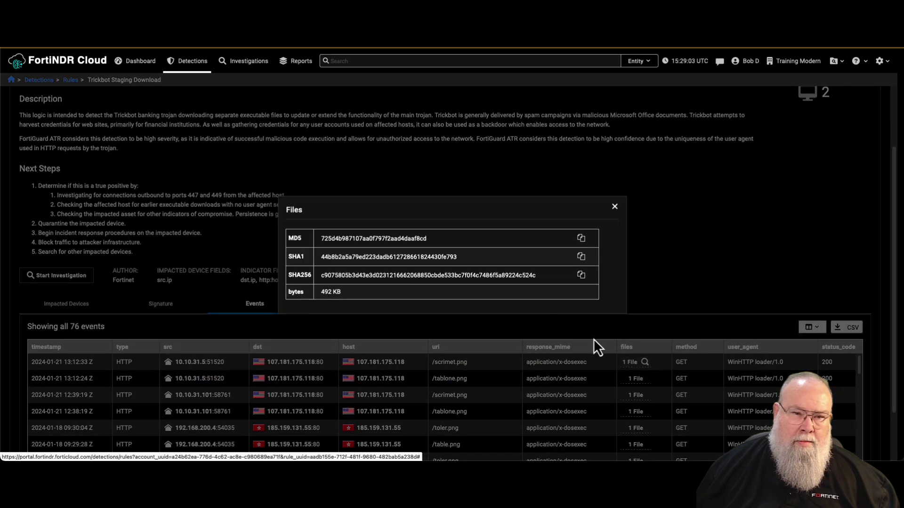
left_click(490, 279)
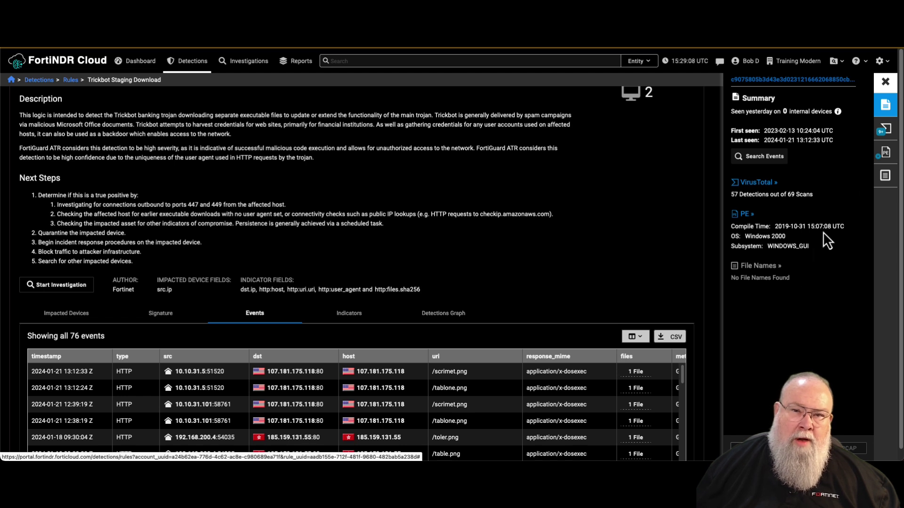
left_click(883, 81)
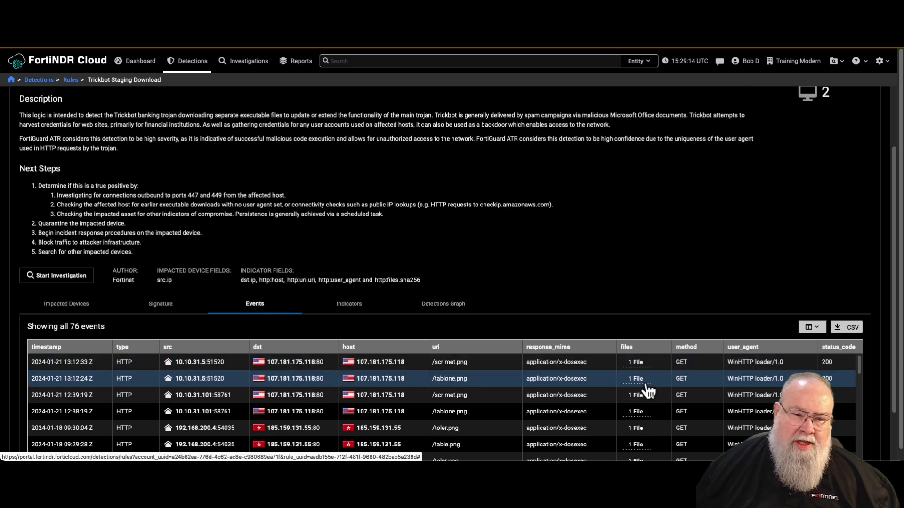
- Open the SHA256 details of the file in the 13:12:24 /tablone.png event and view its executable analysis
left_click(631, 379)
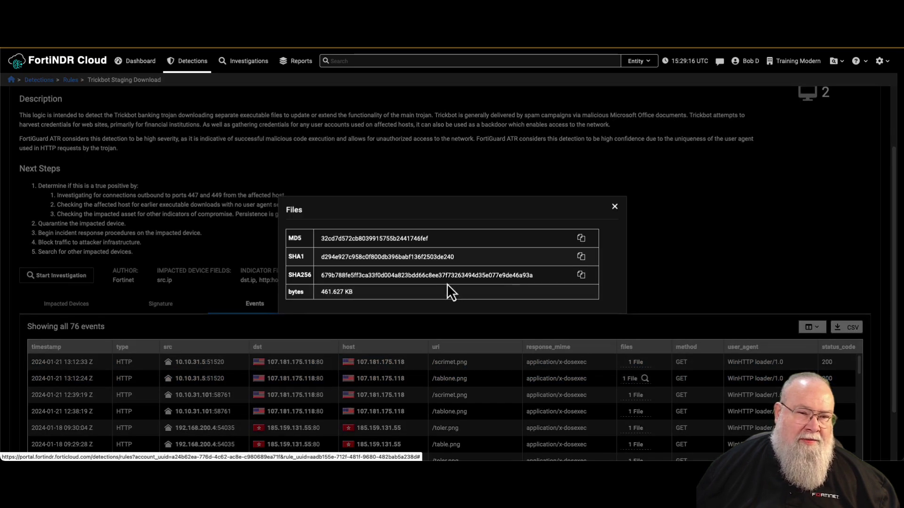
left_click(436, 274)
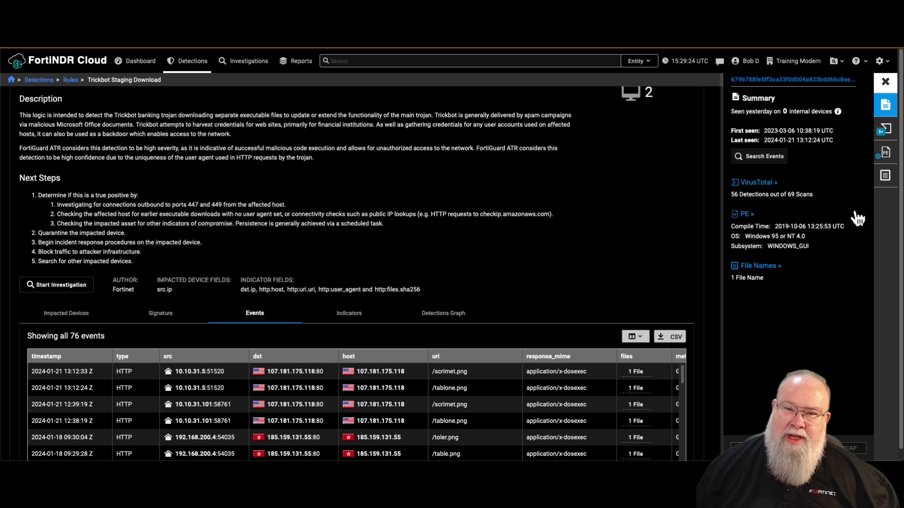
left_click(885, 153)
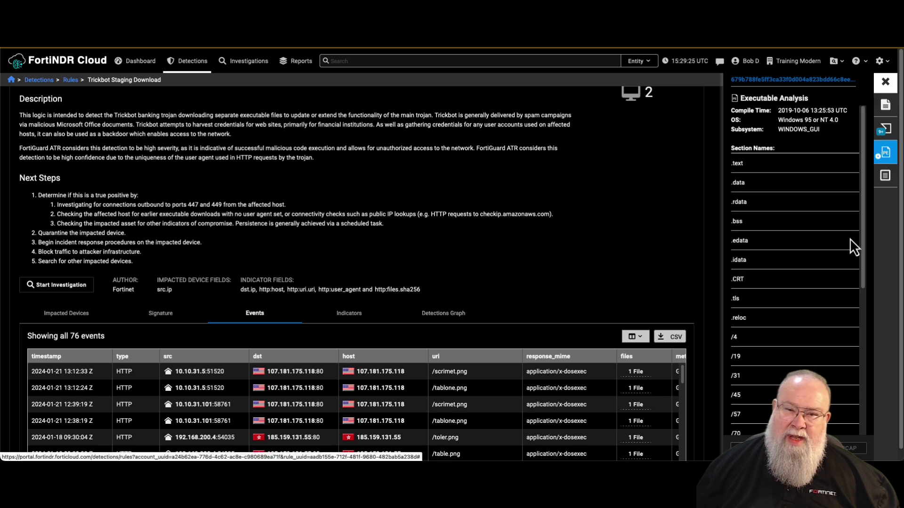
- Review the VirusTotal scanner detections for the /tablone.png file, highlighting the Fortinet result
left_click(885, 131)
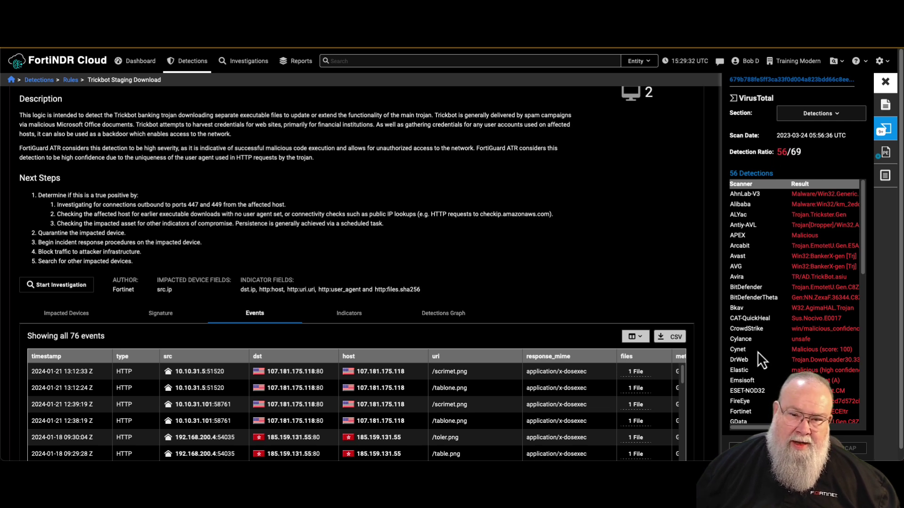
scroll(758, 351, "down", 2)
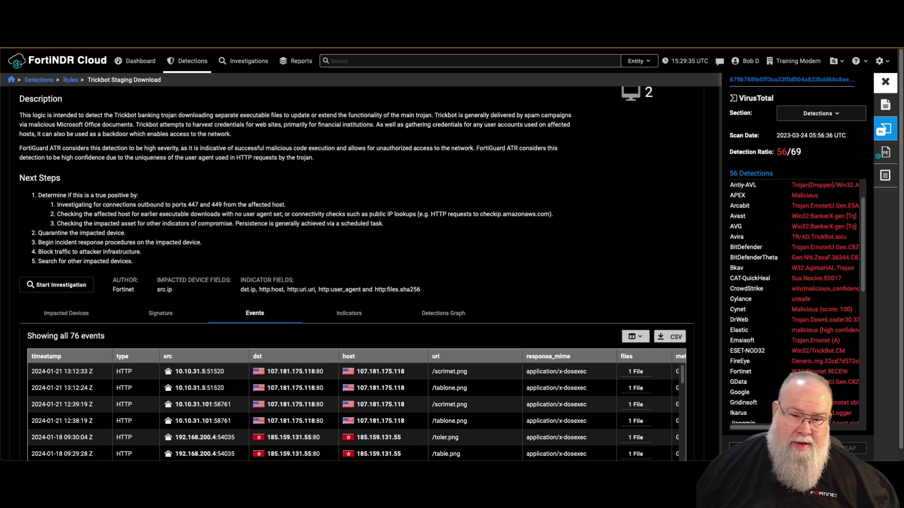
left_click_drag(843, 372, 792, 371)
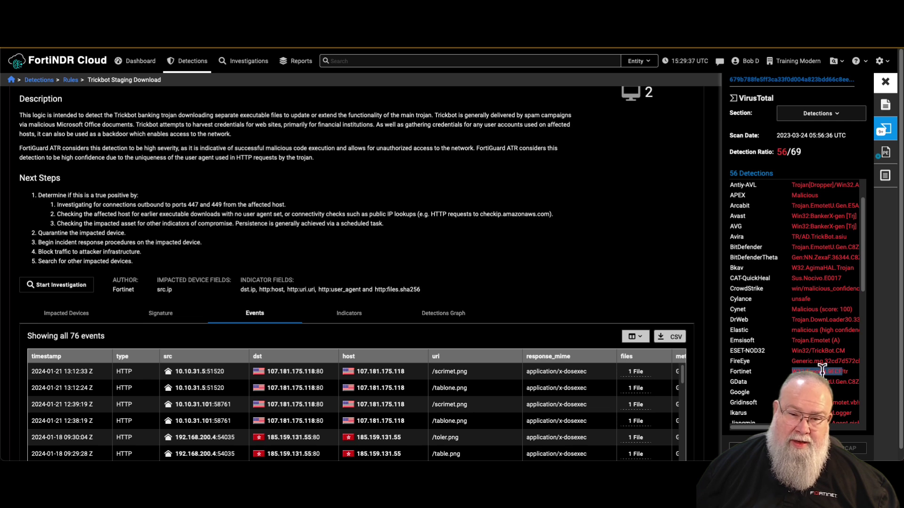
scroll(829, 371, "up", 2)
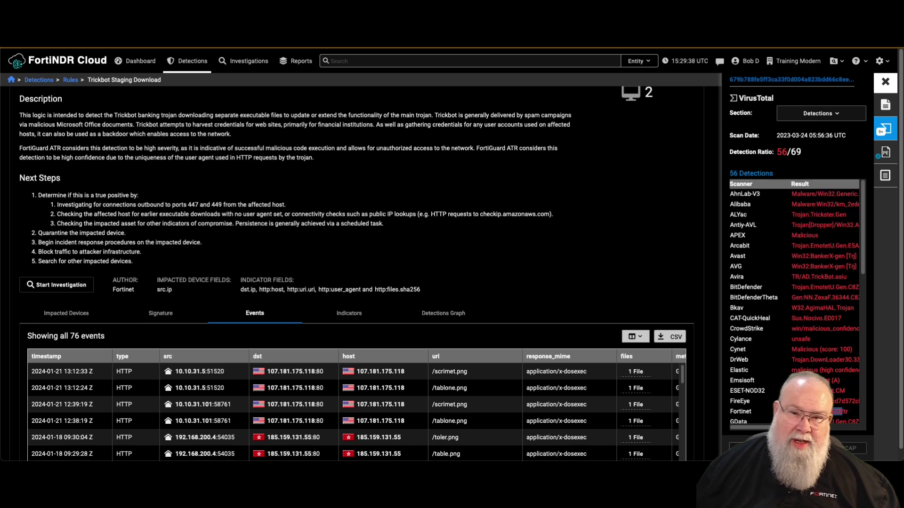
scroll(800, 348, "down", 3)
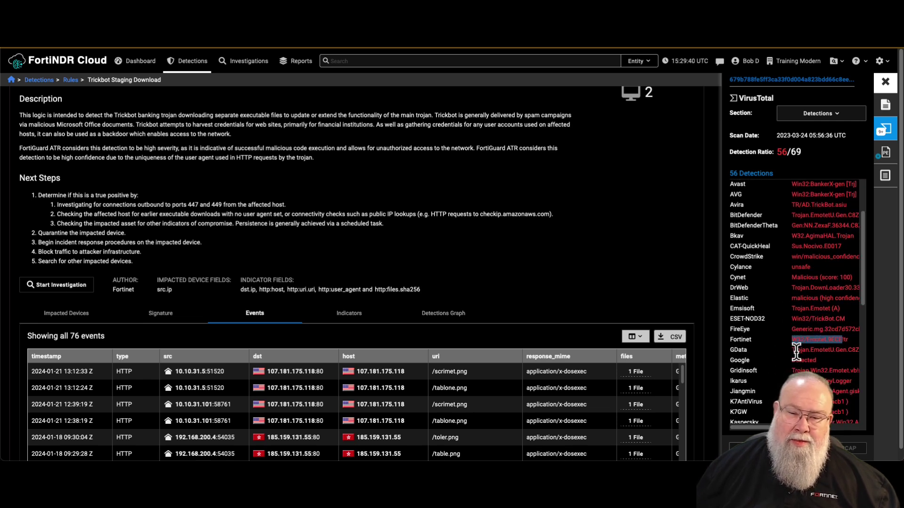
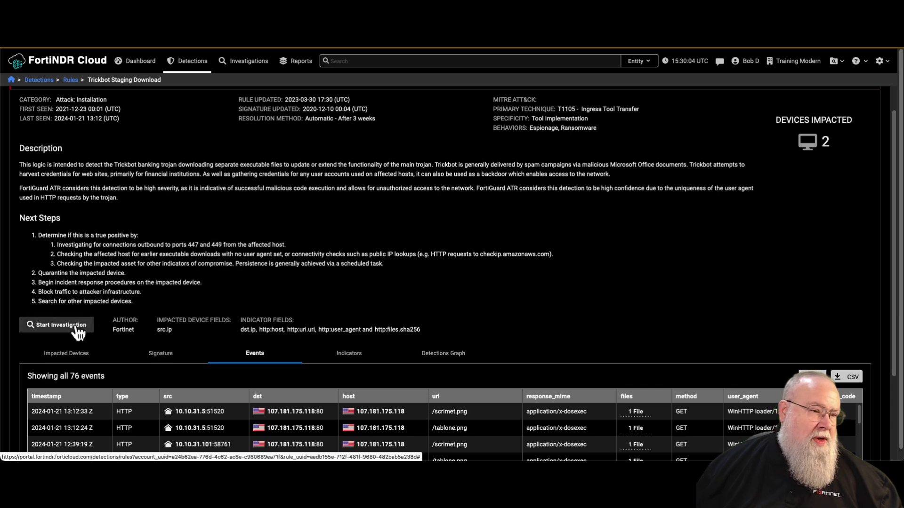
- Create a new investigation from the Trickbot Staging Download rule's query, covering the last 7 days, and open it
left_click(62, 325)
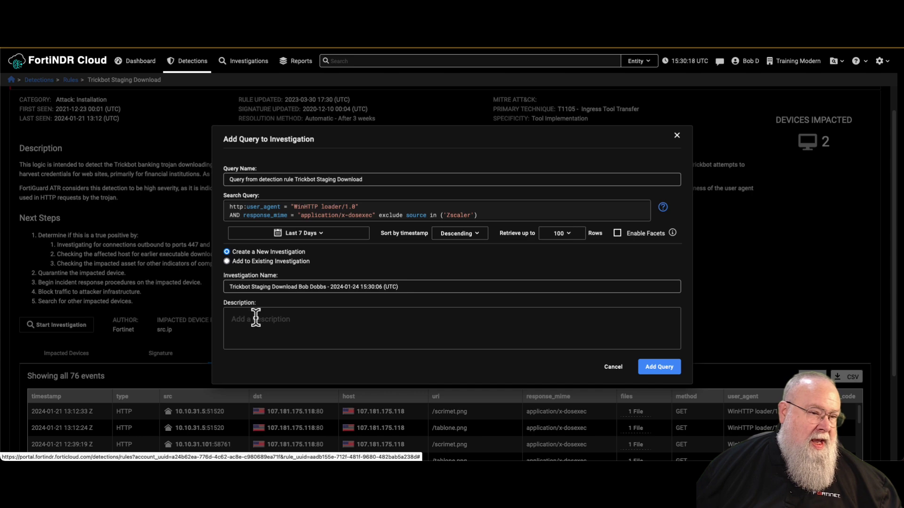
left_click(660, 370)
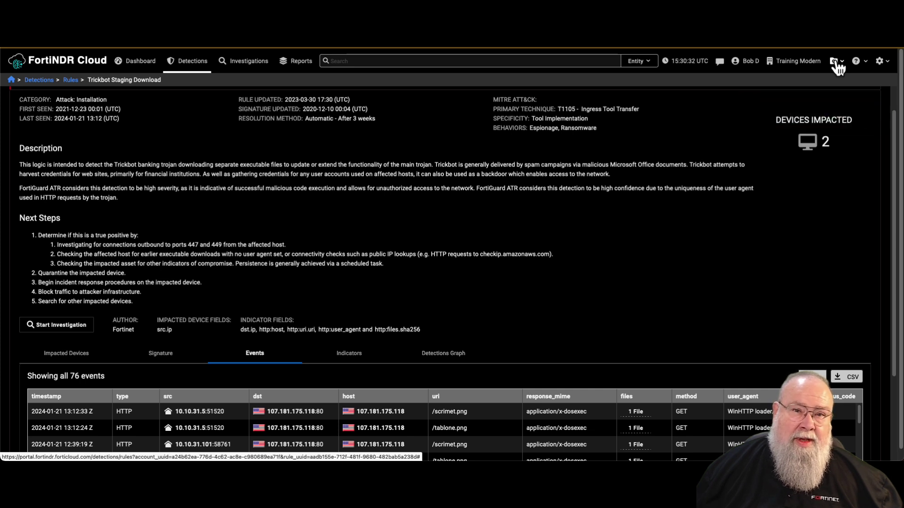
left_click(835, 60)
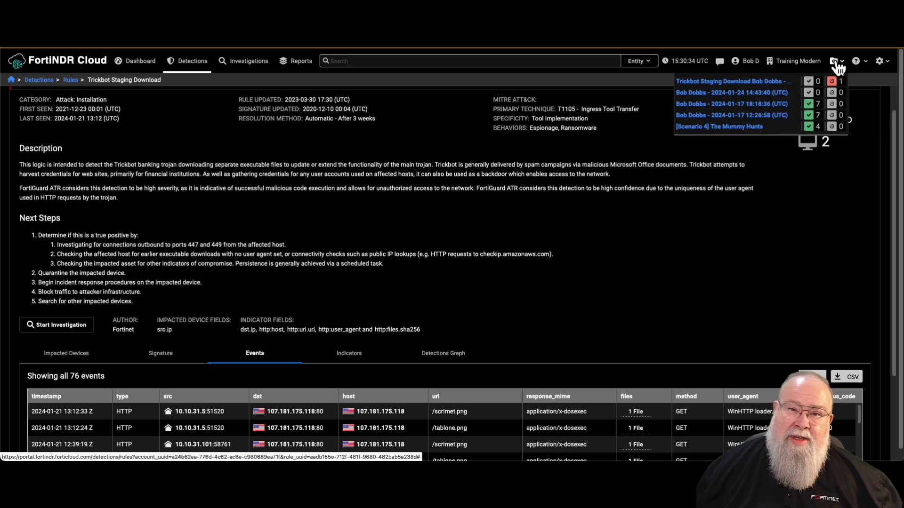
left_click(739, 83)
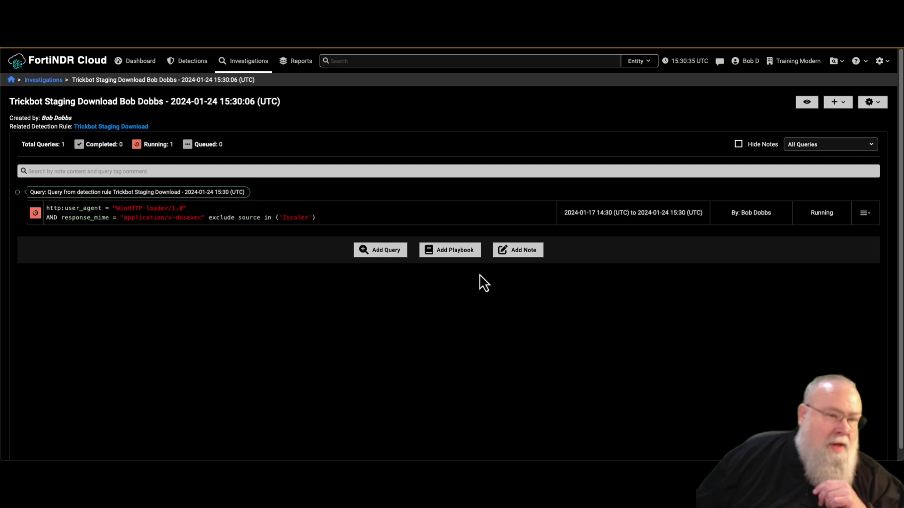
- Add a Trickbot Staging Download note summarizing internal hosts 10.10.31.5 and 10.10.31.101, external host 107.181.175.118, and both files' URIs, SHA256 hashes and VT verdicts
left_click(531, 258)
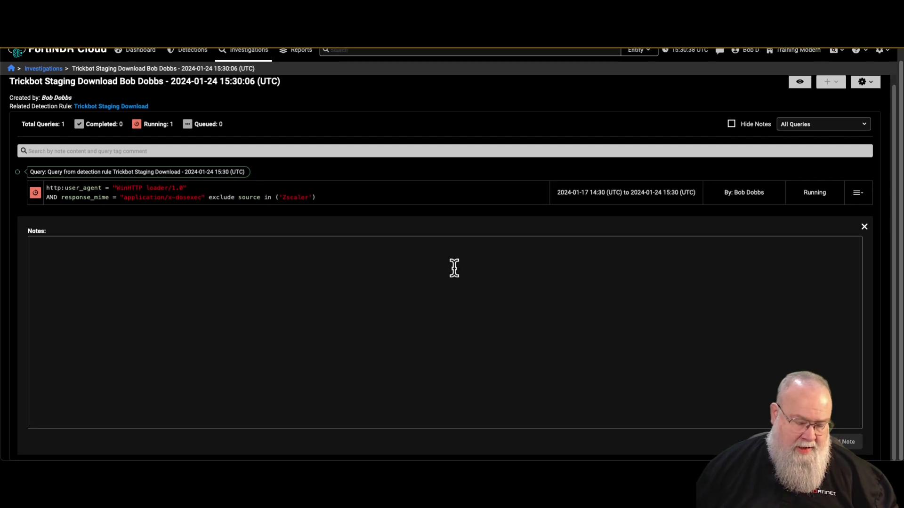
key("ctrl+v")
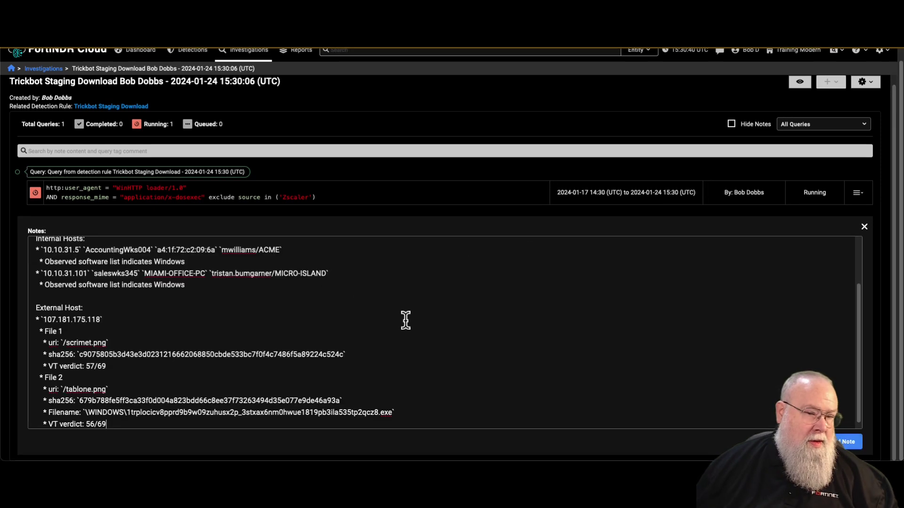
left_click(850, 445)
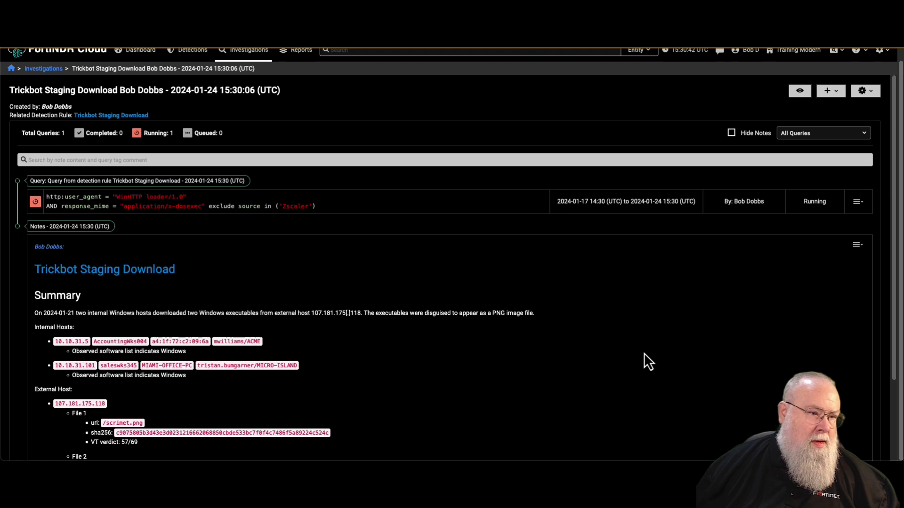
scroll(745, 326, "down", 2)
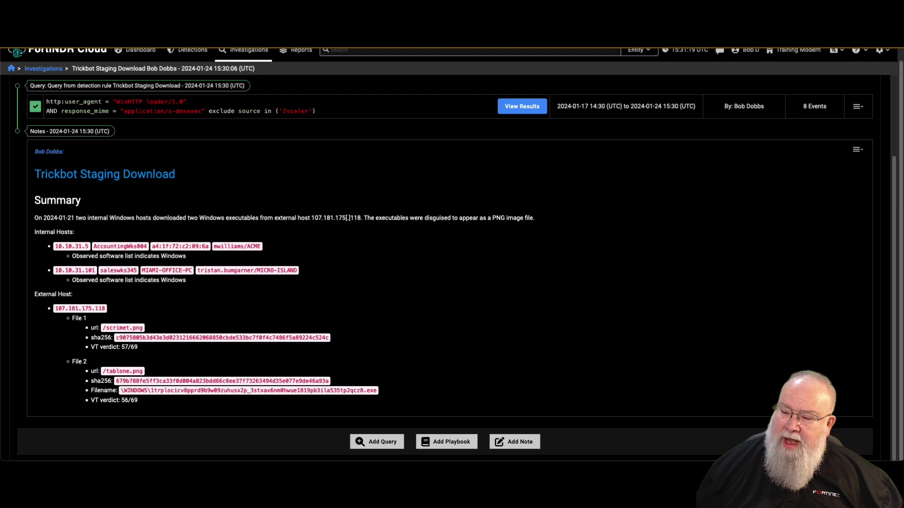
- Add the query "src.ip in (10.10.31.5, 10.10.31.101) and dst.internal=false and dst.port in (447,449) group by src.ip, dst.ip" to the investigation
left_click(388, 444)
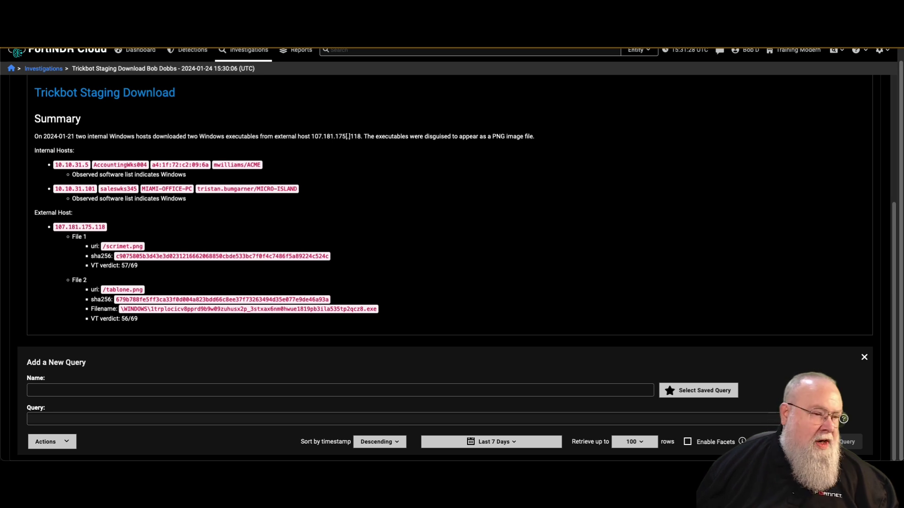
left_click(185, 418)
type("src.ip in (10.10.31.5, 10.10.31.101) and dst.internal=false and dst.port in (447,449) group by src.ip, dst.ip")
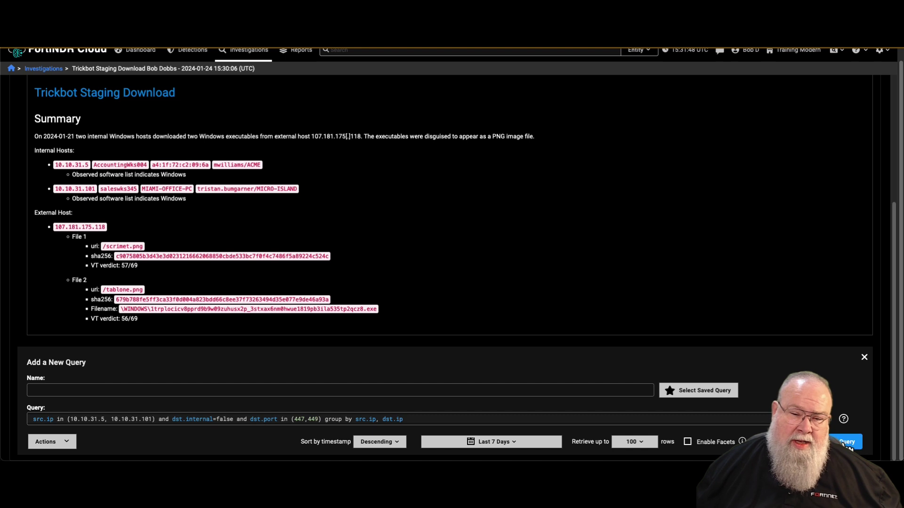
left_click(847, 442)
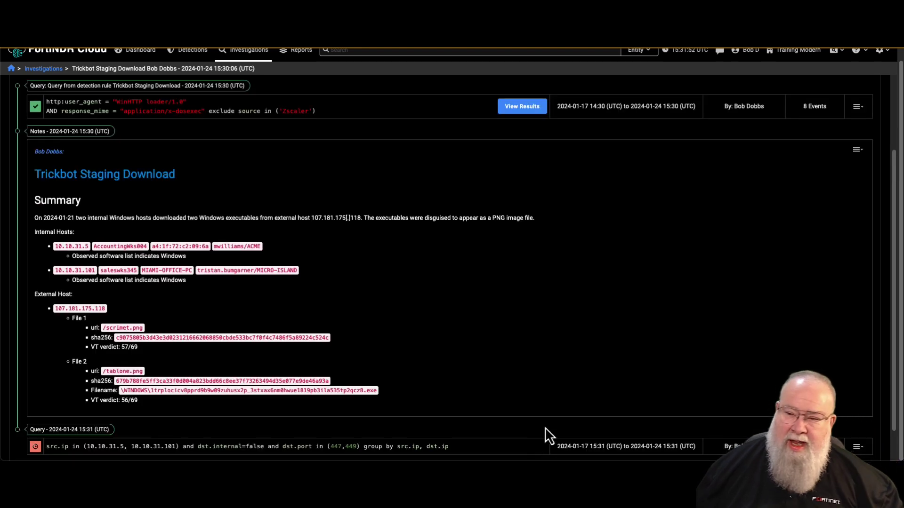
- Add the query "src.ip in (10.10.31.5, 10.10.31.101) and response_mime='application/x-dosexec' group by http:host, http:uri.uri" with ascending timestamp sorting
scroll(654, 393, "down", 1)
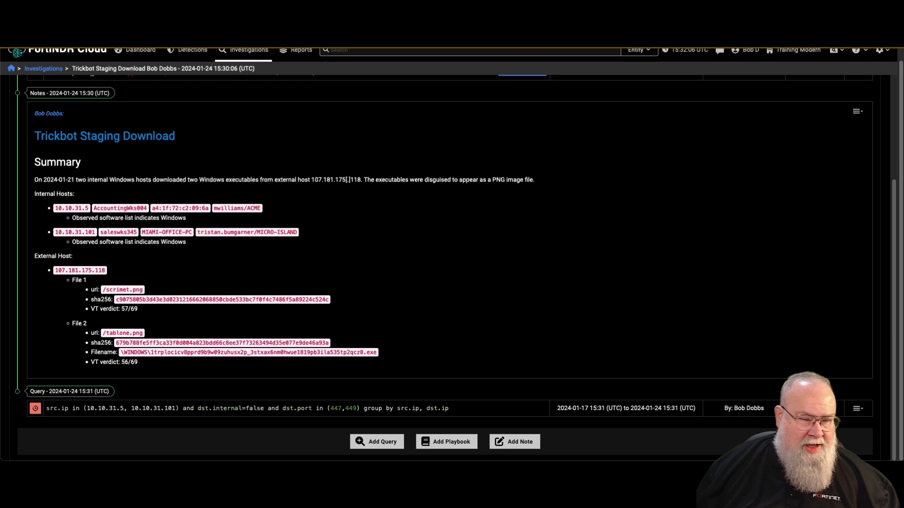
left_click(385, 444)
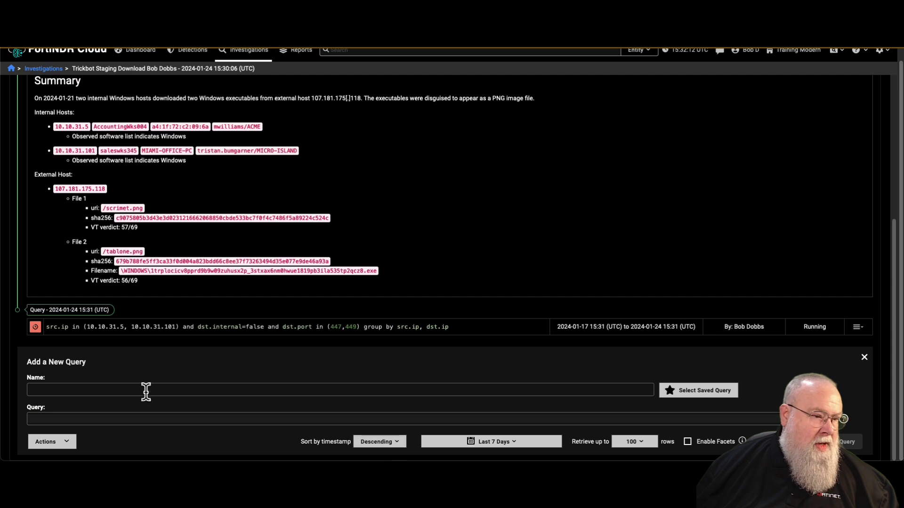
left_click(87, 418)
type("src.ip in (10.10.31.5, 10.10.31.101) and response_mime='application/x-dosexec' group by http:host, http:uri.uri")
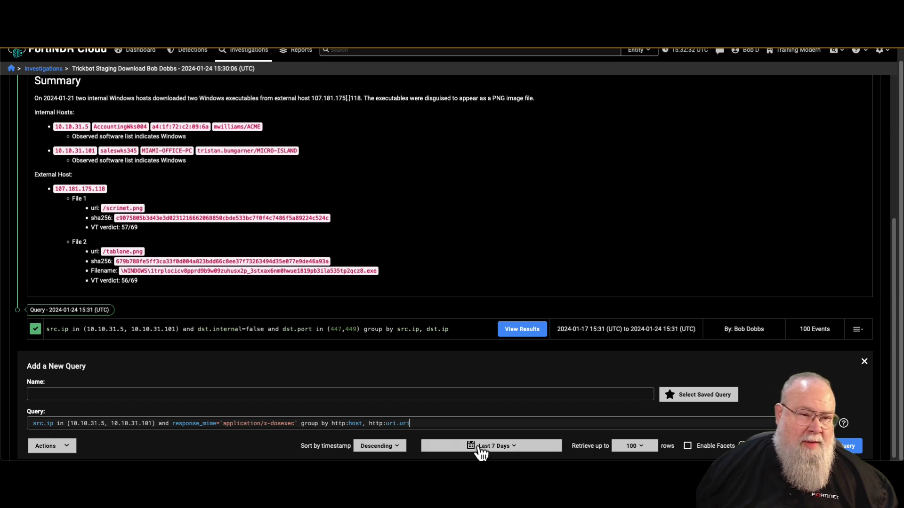
left_click(395, 447)
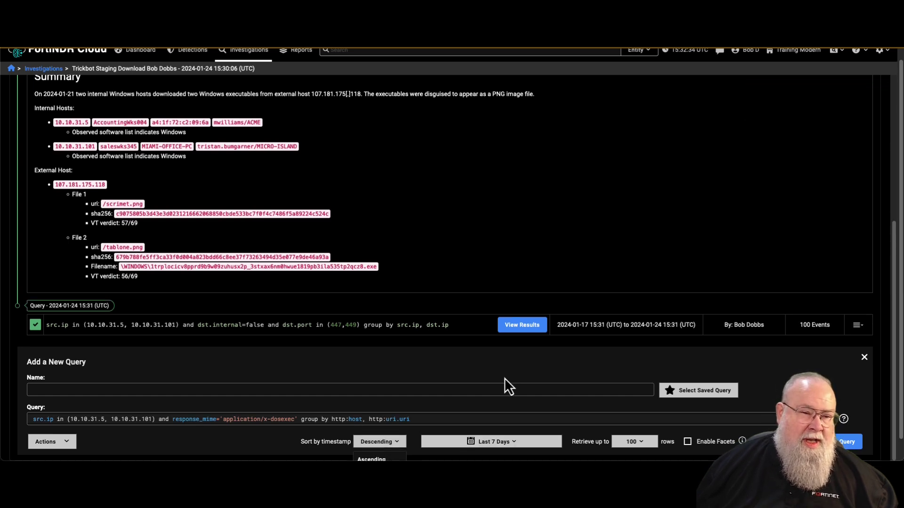
scroll(504, 382, "down", 1)
left_click(379, 443)
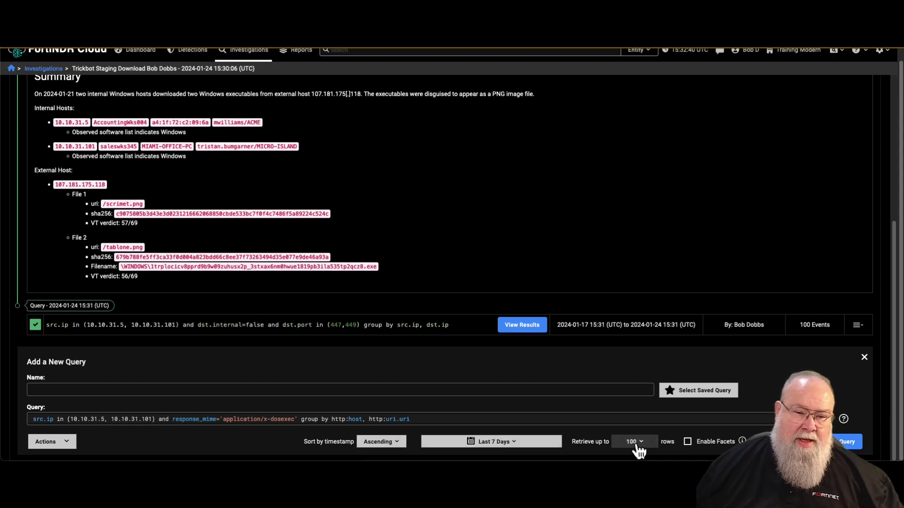
left_click(847, 442)
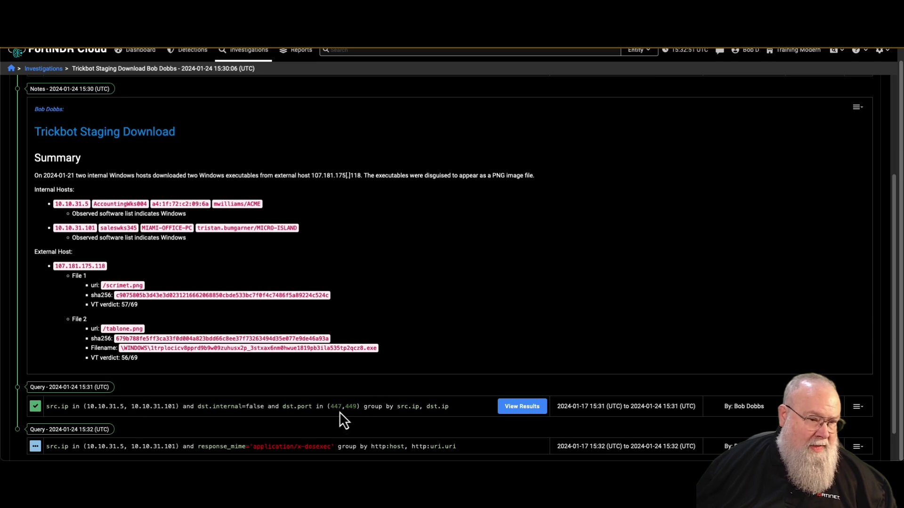
- Open the results of the port 447 and 449 query and review its individual events in ascending timestamp order
left_click(539, 407)
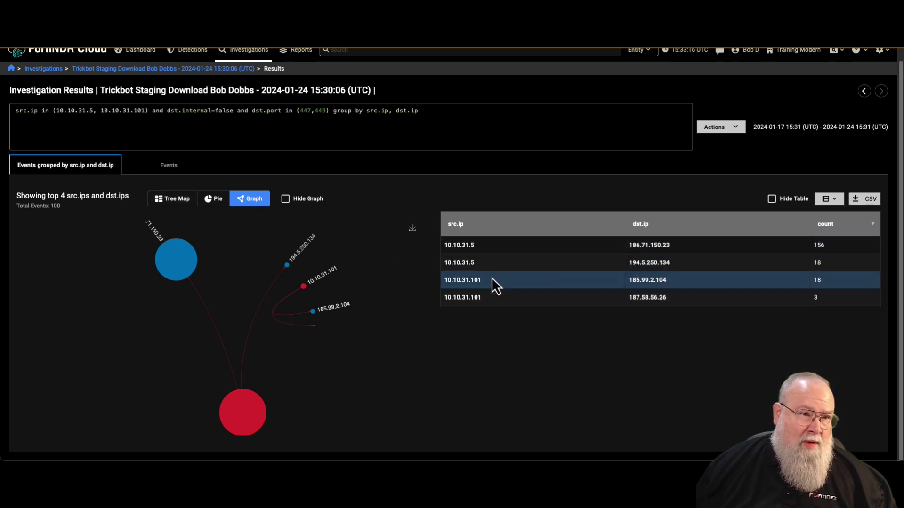
left_click(172, 171)
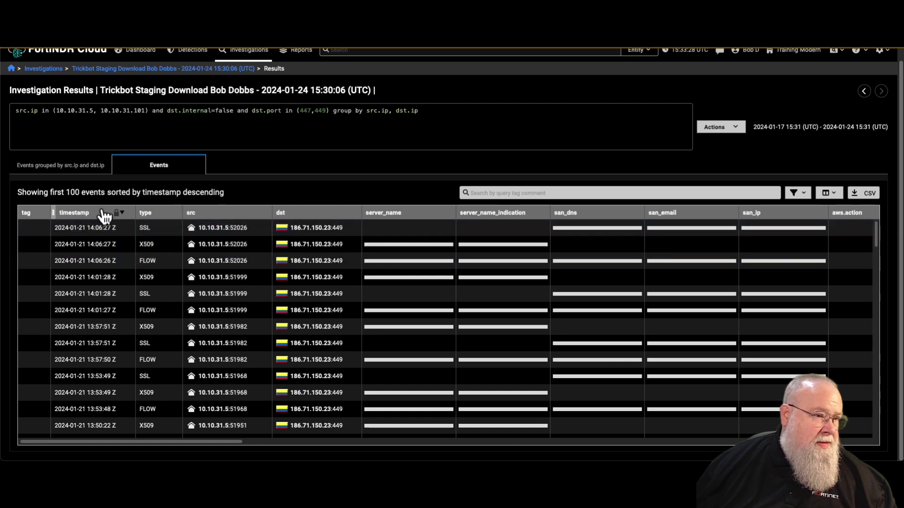
scroll(116, 270, "down", 1)
scroll(117, 270, "up", 2)
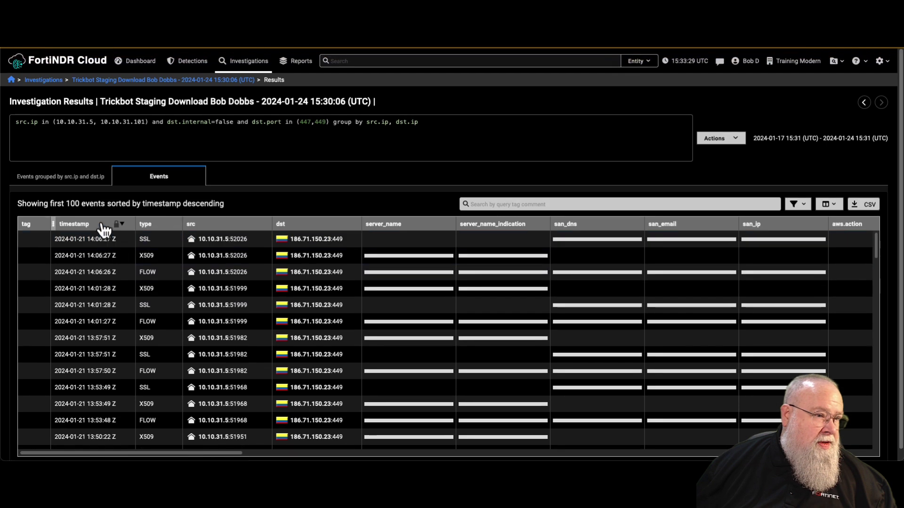
left_click(101, 224)
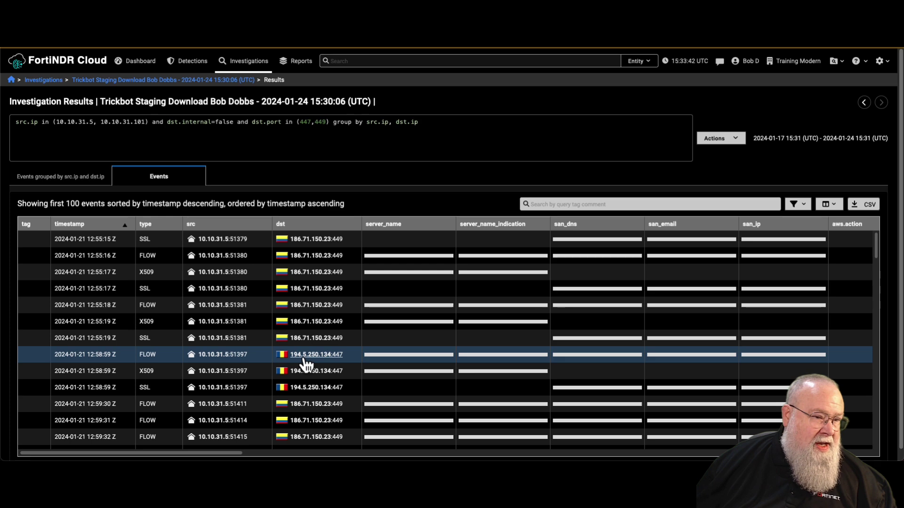
scroll(307, 360, "down", 4)
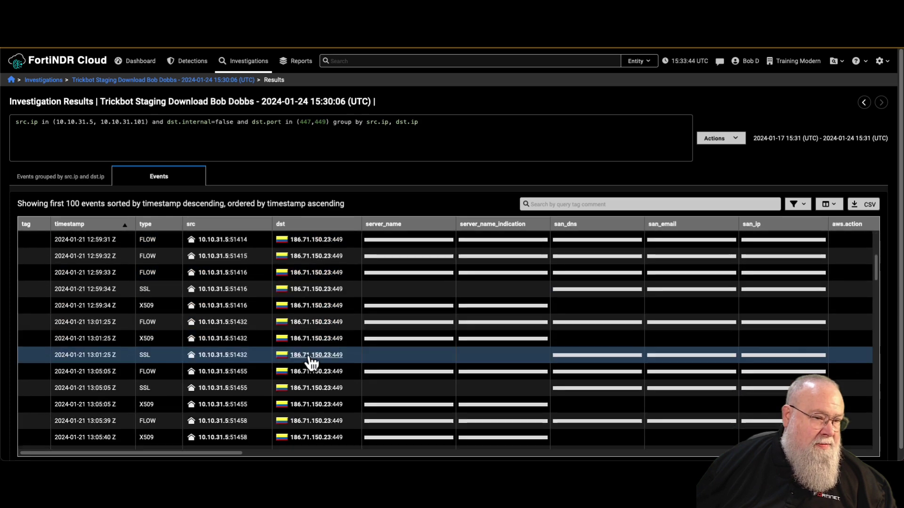
scroll(310, 362, "down", 8)
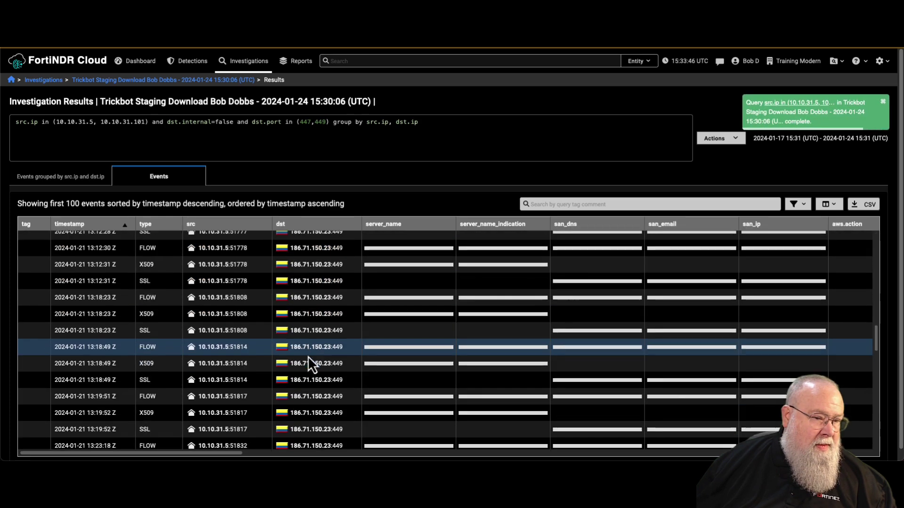
scroll(308, 355, "down", 6)
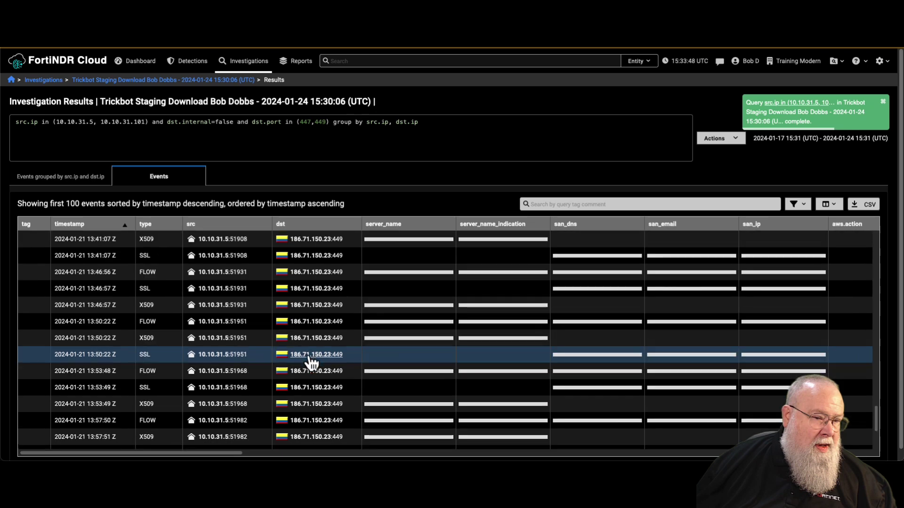
scroll(308, 356, "down", 3)
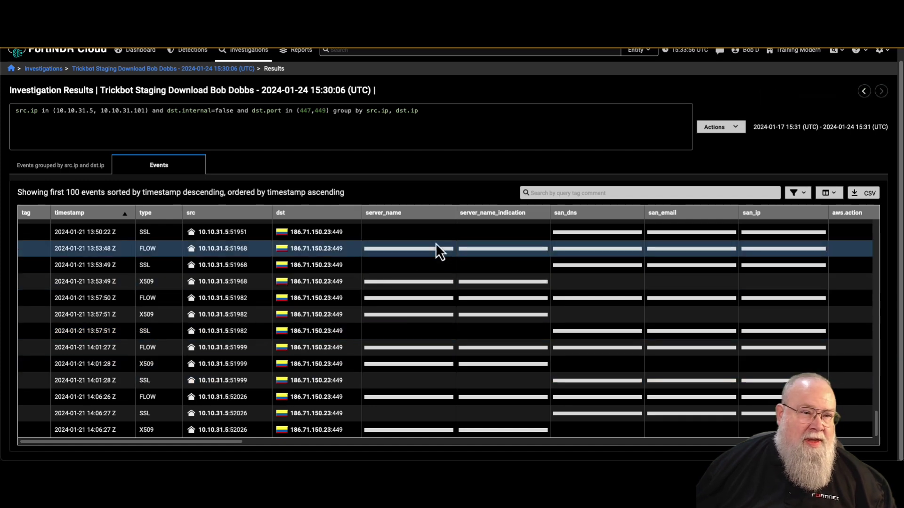
scroll(436, 242, "up", 5)
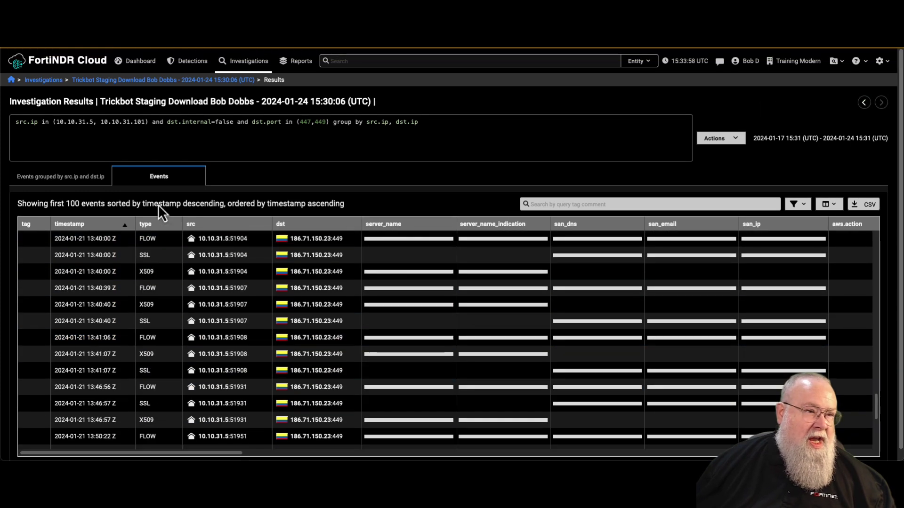
- Compare the results grouped by source and destination IP with the individual event list
left_click(71, 175)
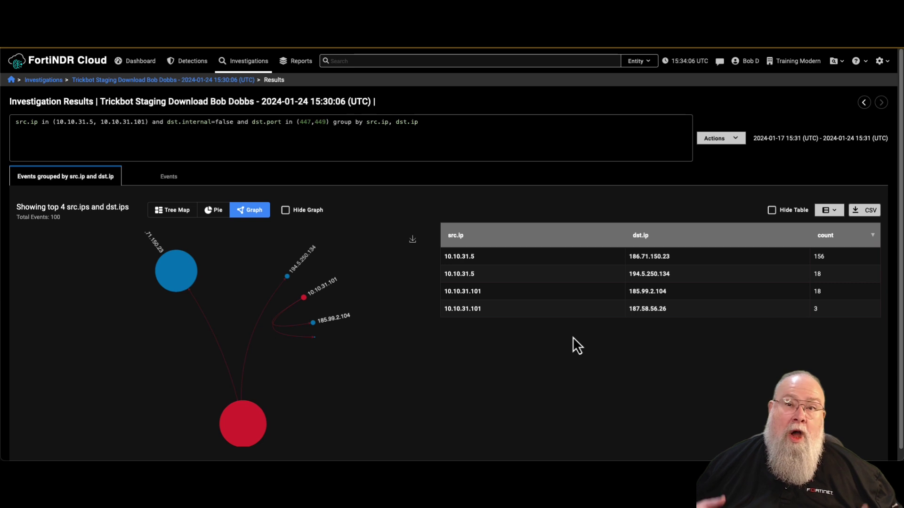
left_click(164, 180)
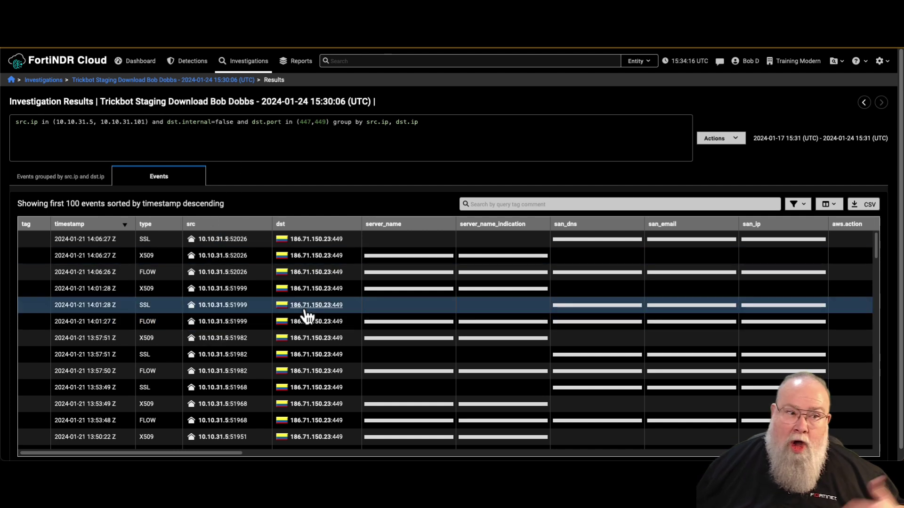
left_click(91, 178)
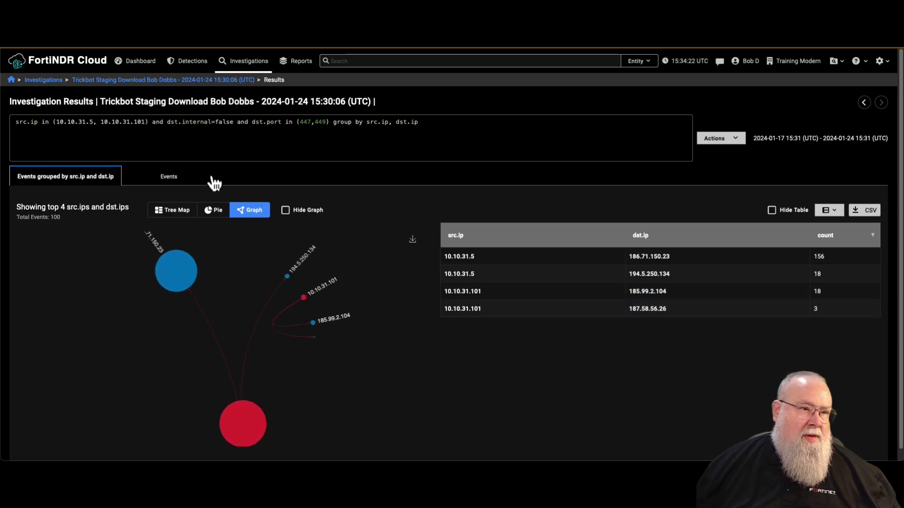
- Return to the investigation, open the results of the application/x-dosexec query and review the hosts, URIs and individual download events
left_click(182, 81)
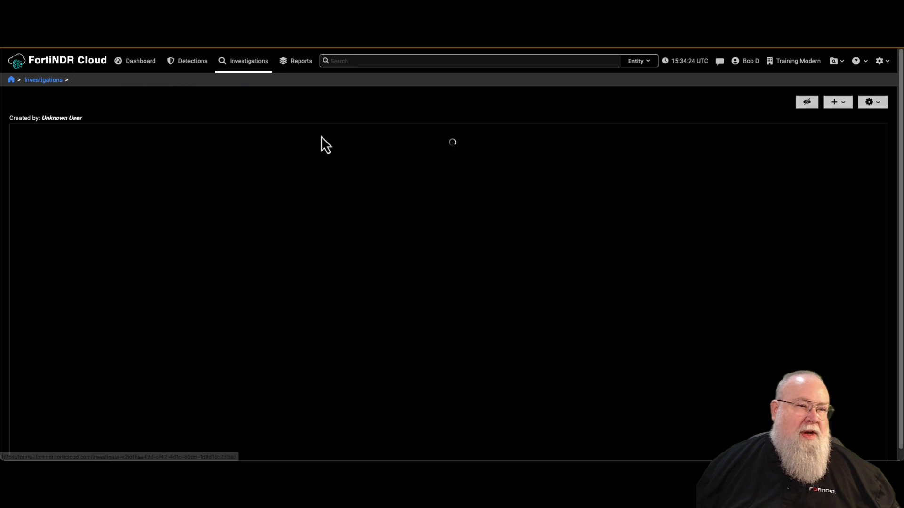
scroll(452, 284, "down", 3)
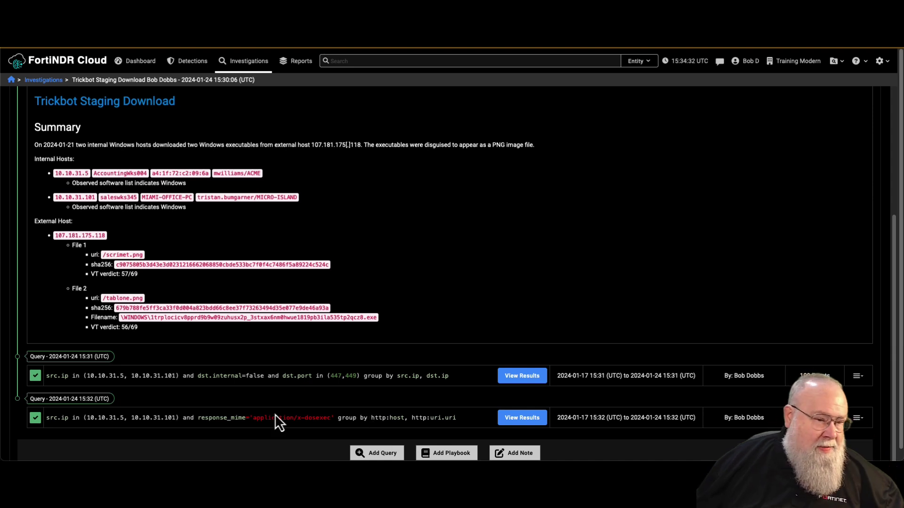
left_click(523, 420)
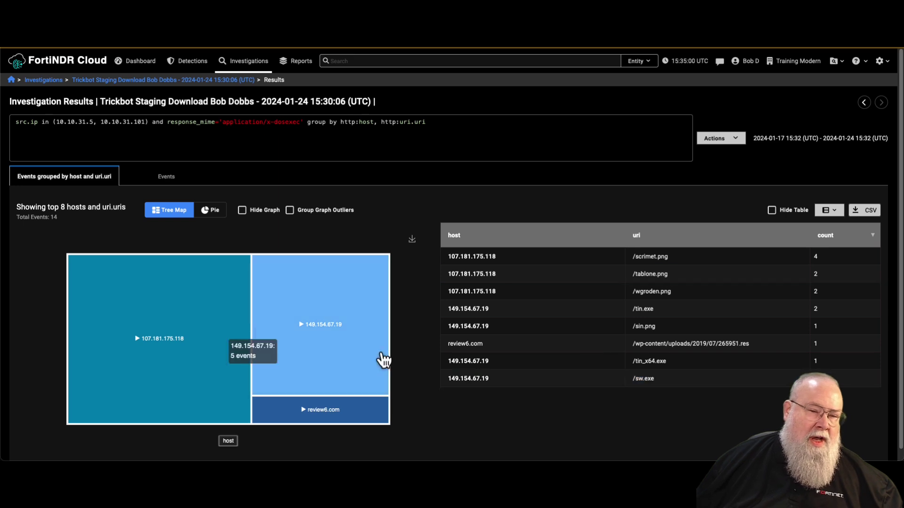
left_click(182, 179)
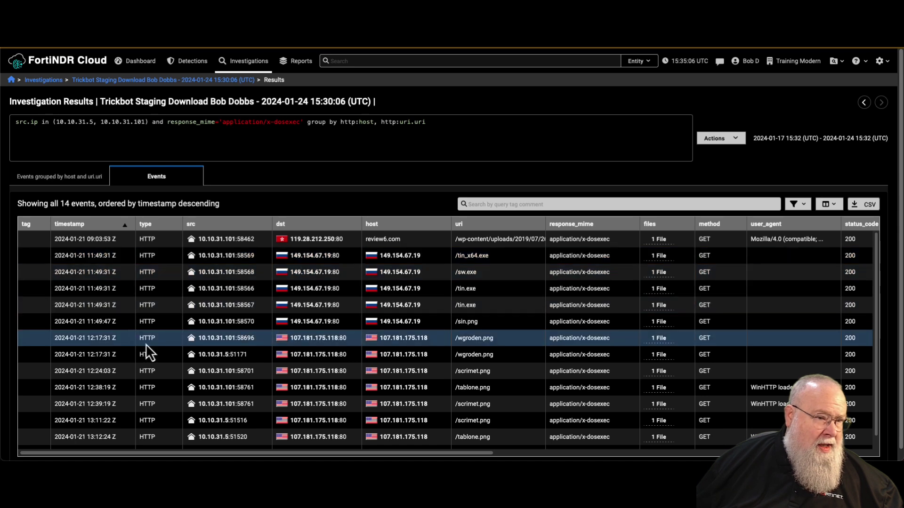
scroll(482, 375, "down", 1)
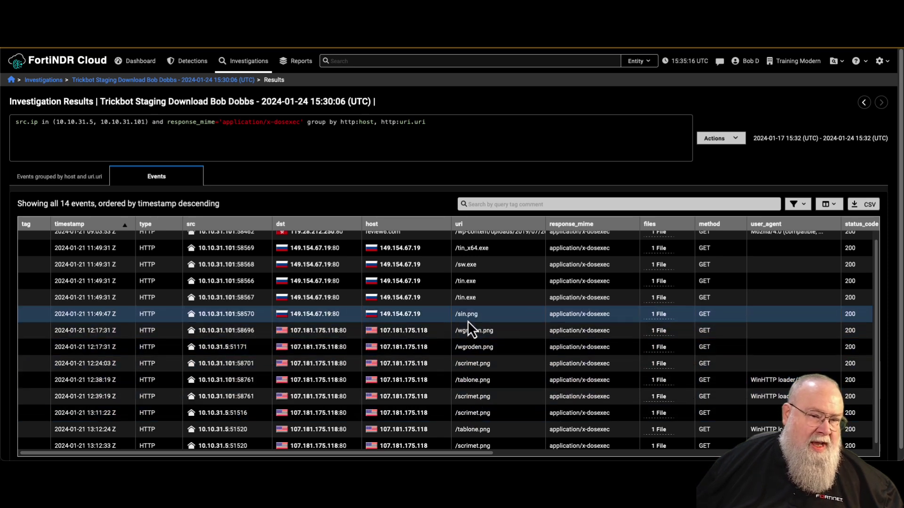
- Return from the query results to the Trickbot Staging Download investigation and open its summary note for editing
scroll(562, 277, "up", 1)
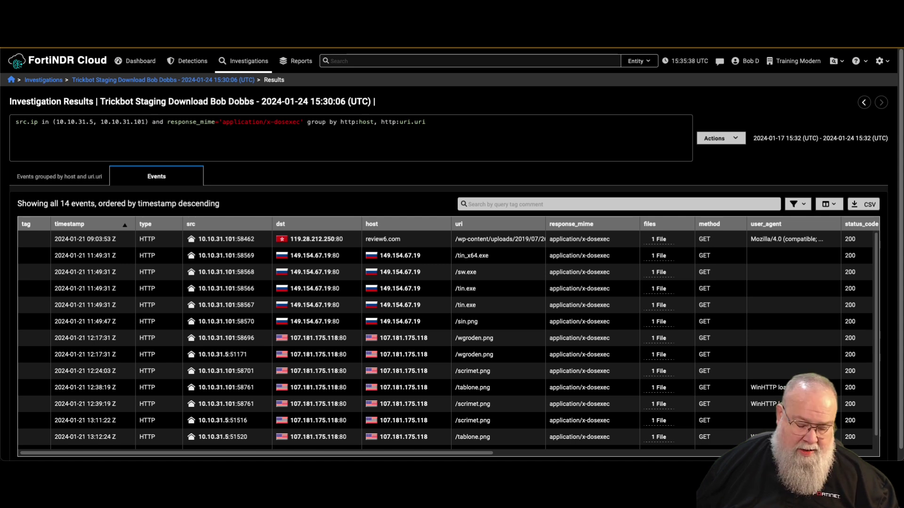
left_click(175, 82)
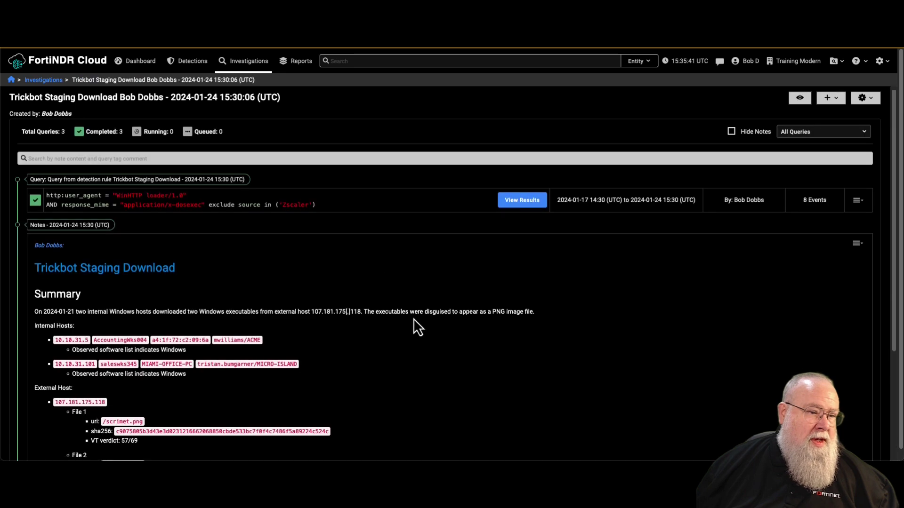
left_click(865, 254)
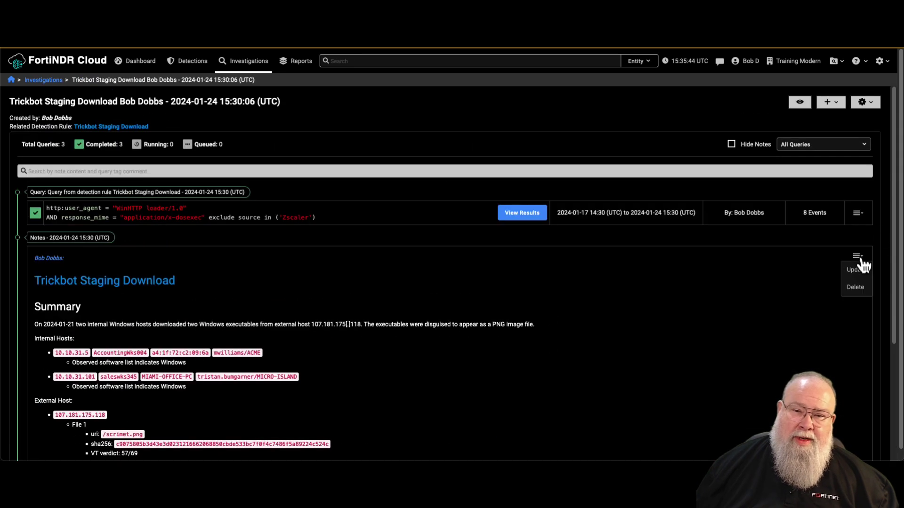
left_click(857, 283)
scroll(501, 354, "down", 3)
scroll(366, 402, "down", 3)
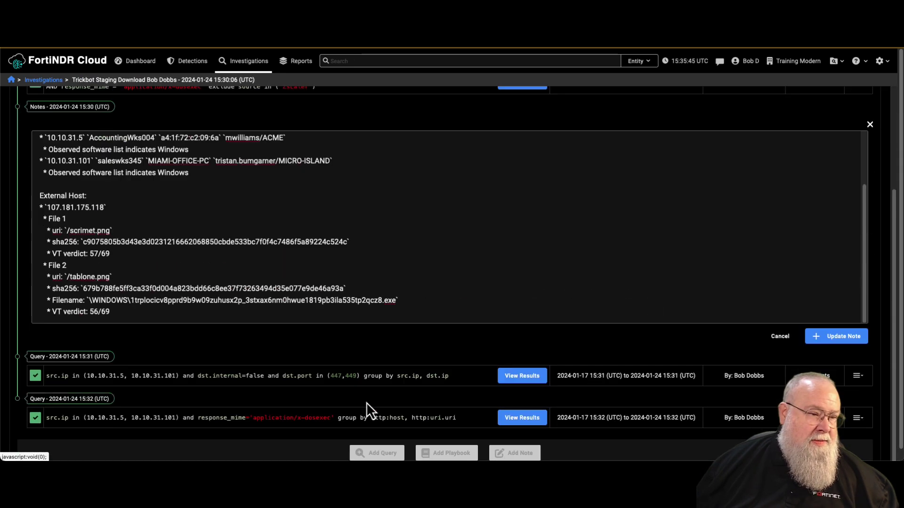
- Append a Disposition section noting outbound communication over ports 447, 449, prior HTTP downloads of Windows executables and recommended standard incident response, and update the note
key("Return")
key("Return")
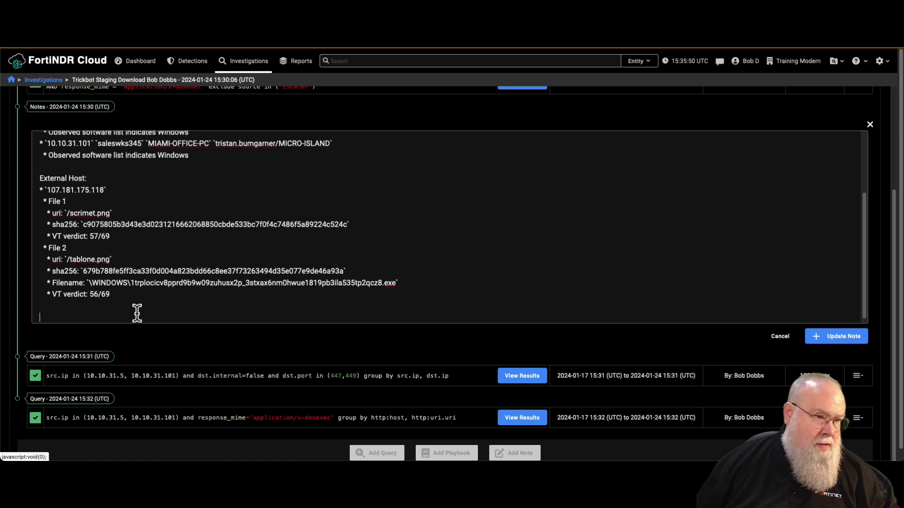
type("Disposition: * Outbound communication was observed from impacted hosts over ports 447, 449 * HTTP downloads of Windows executables occurred prior to Trickbot detection * Recommend standard incident response for impacted hosts")
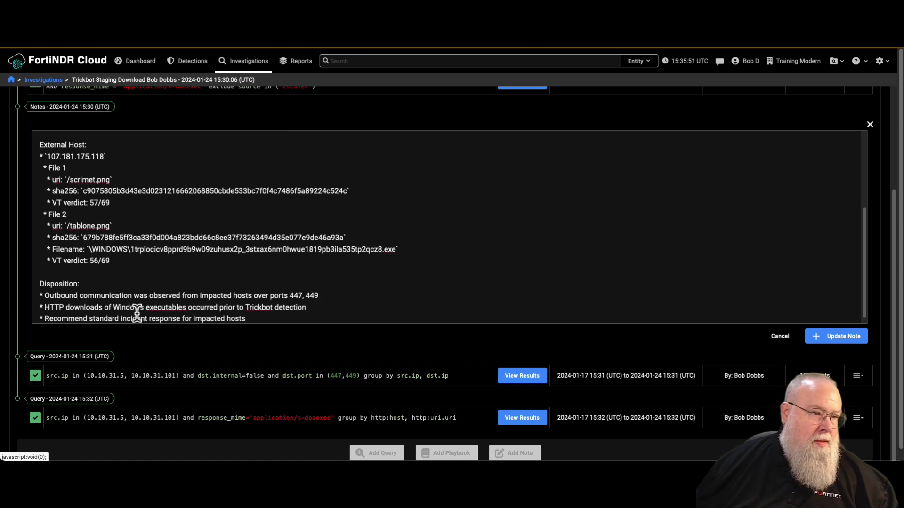
left_click(841, 336)
scroll(651, 341, "down", 3)
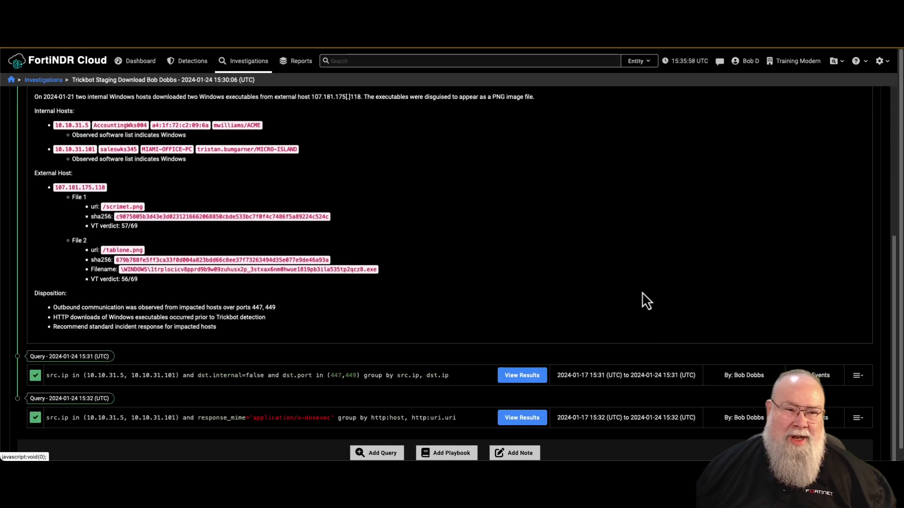
scroll(642, 293, "up", 6)
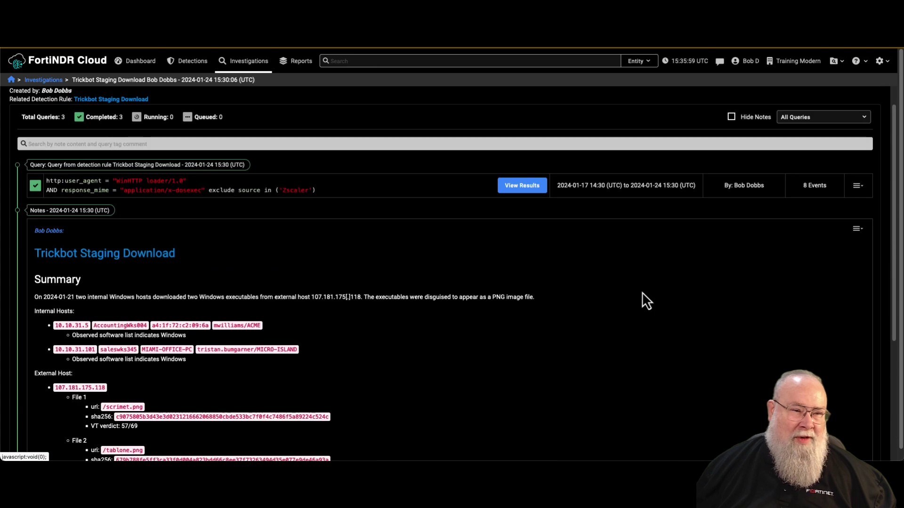